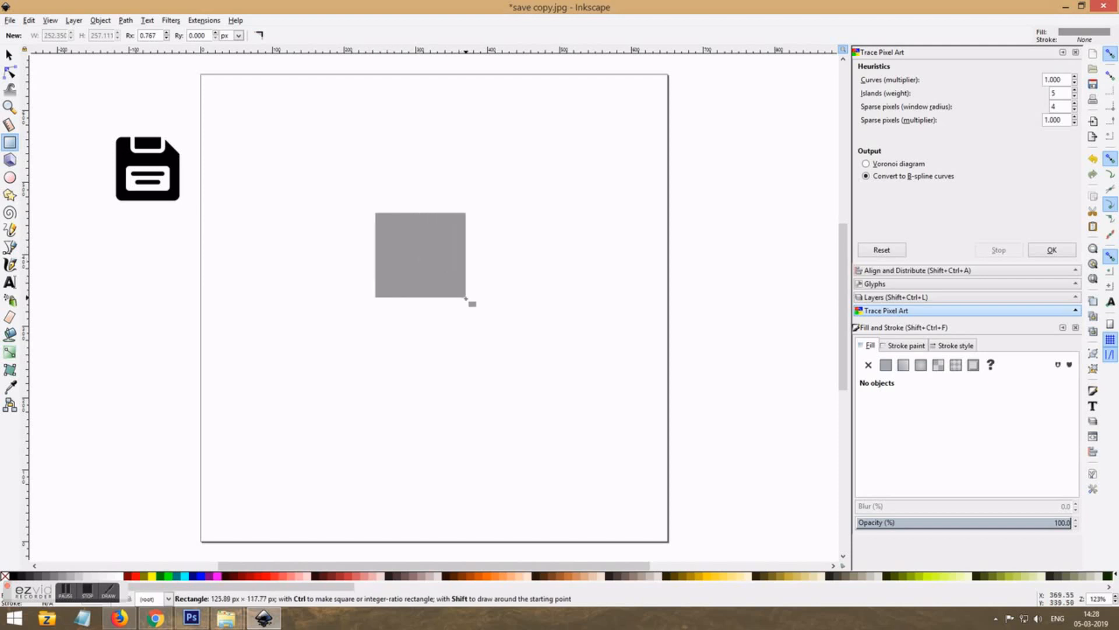
Step: Round all four corners of the grey rectangle
{"action": "key", "text": "n"}
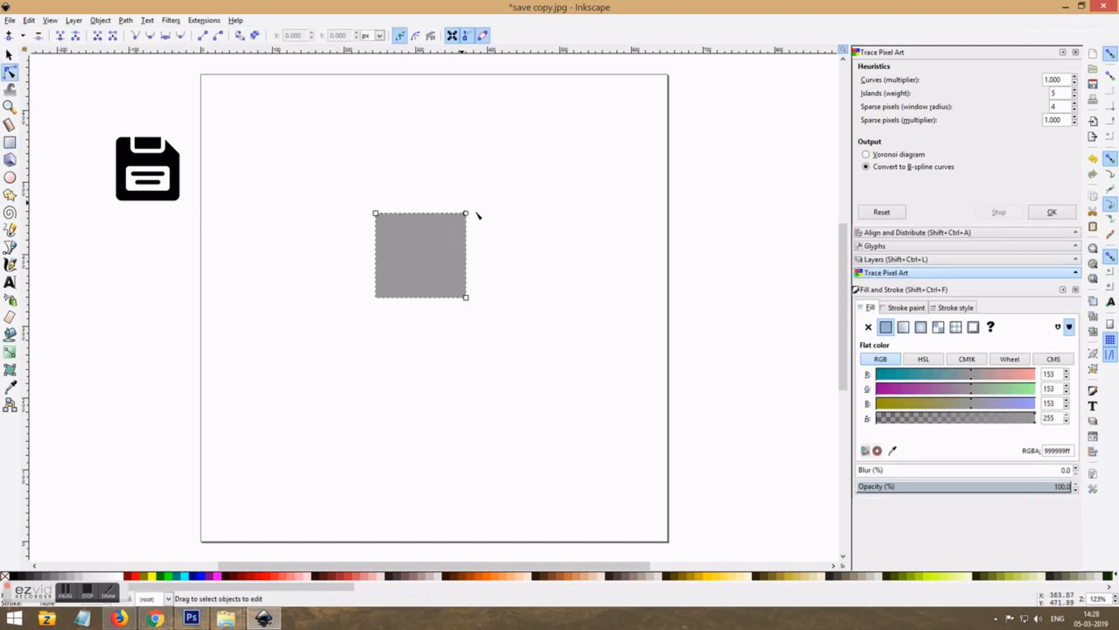
{"action": "left_click_drag", "start_coordinate": [466, 214], "coordinate": [472, 229]}
{"action": "left_click", "coordinate": [9, 57]}
{"action": "left_click", "coordinate": [573, 263]}
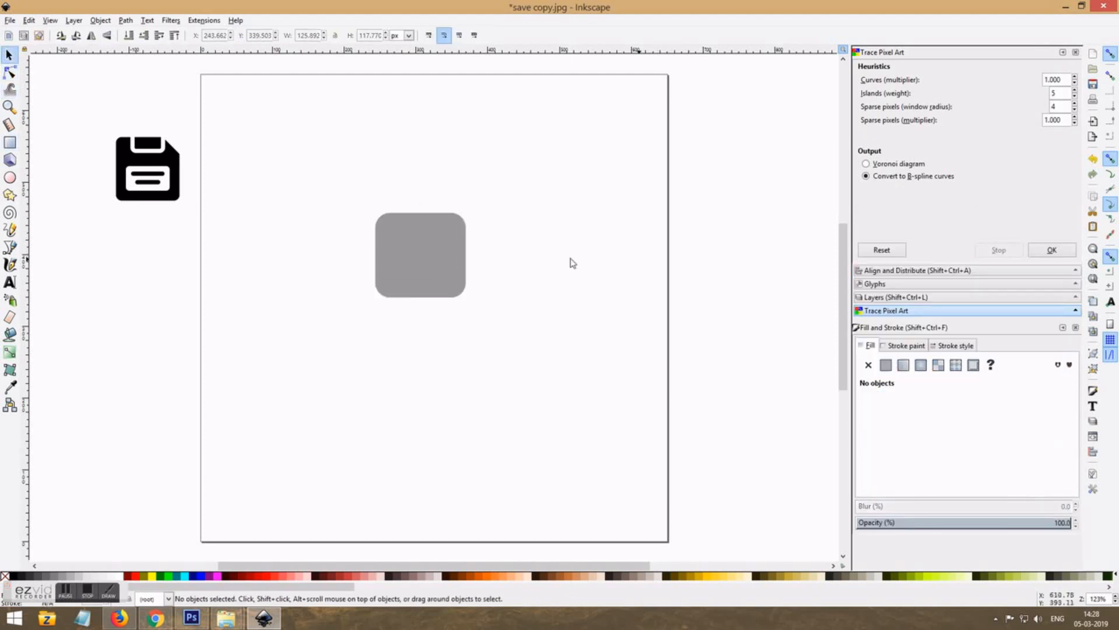
{"action": "left_click", "coordinate": [464, 255]}
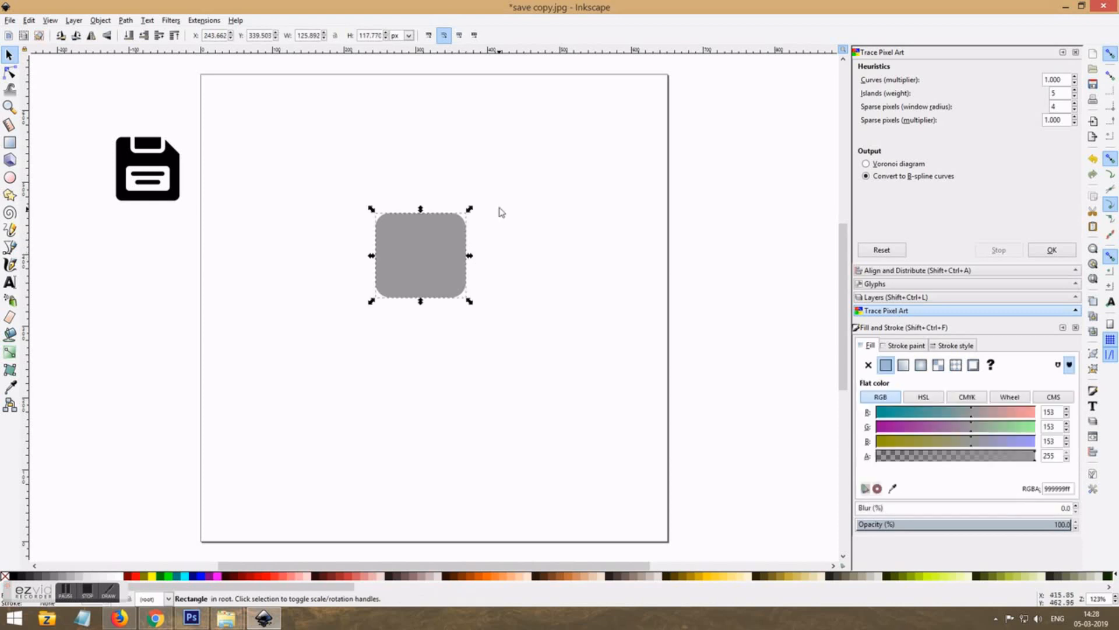
{"action": "left_click", "coordinate": [500, 213]}
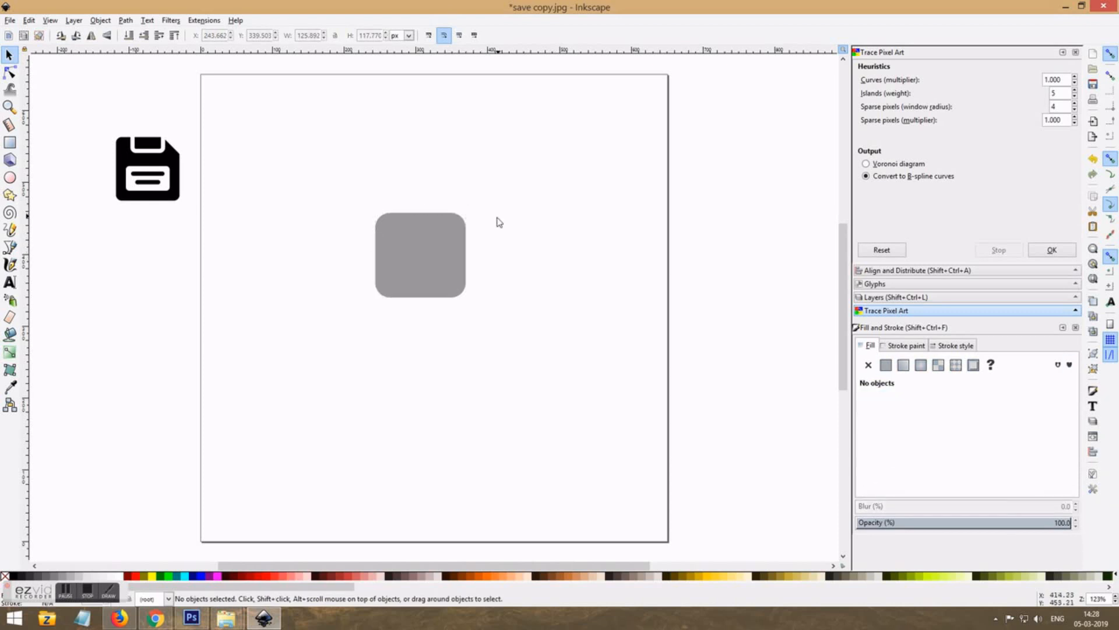
Step: Reduce the corner rounding of the grey rectangle slightly
{"action": "left_click", "coordinate": [455, 260]}
{"action": "key", "text": "n"}
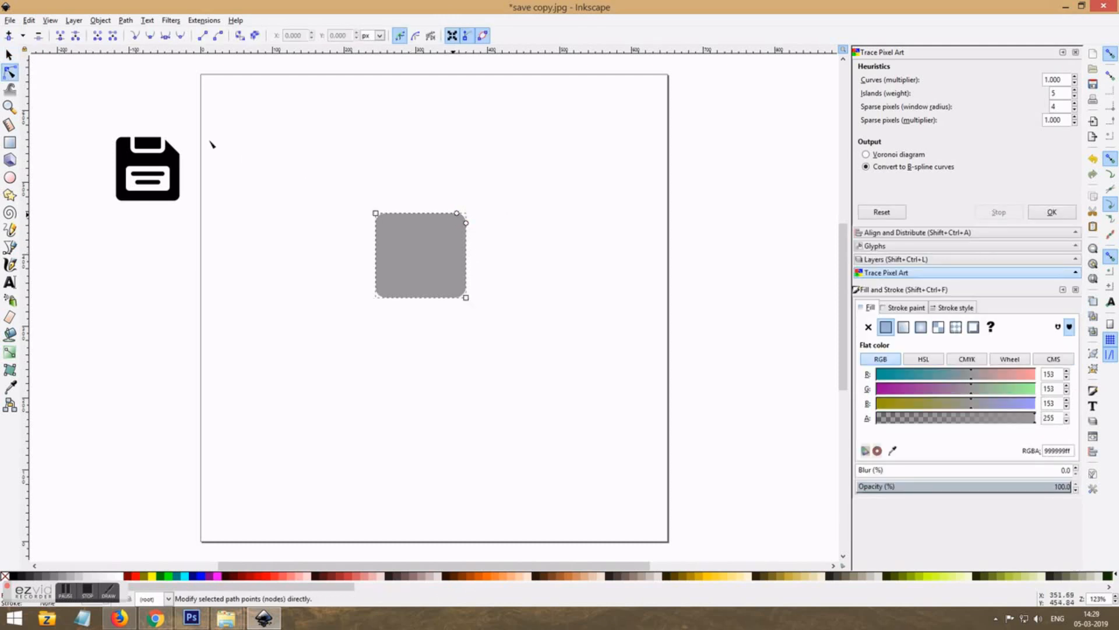
{"action": "left_click", "coordinate": [9, 55]}
{"action": "left_click", "coordinate": [37, 243]}
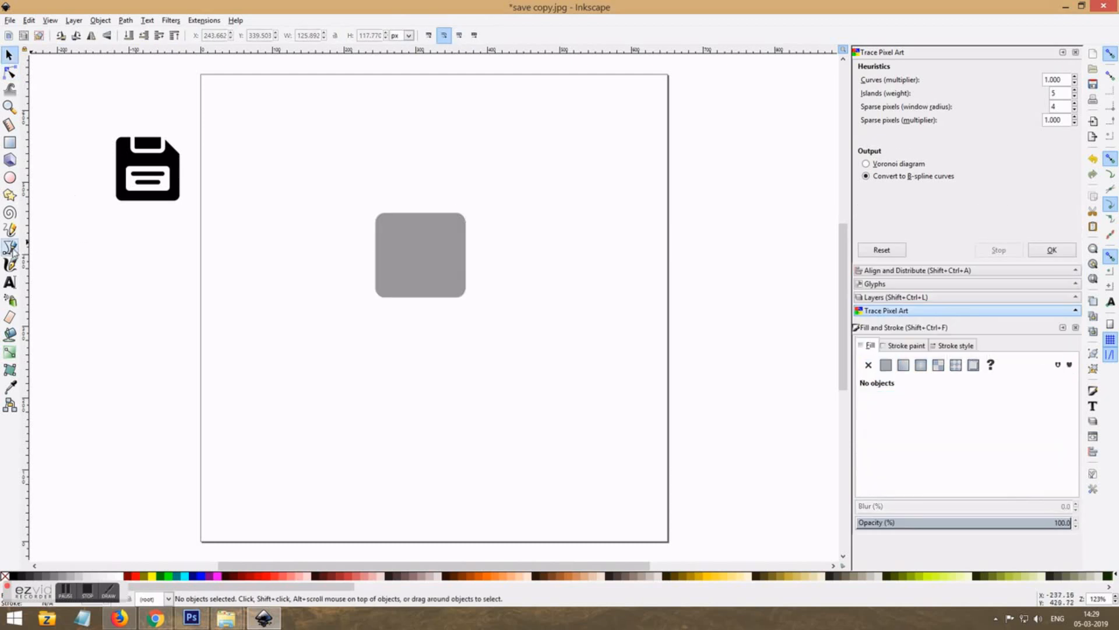
Step: Draw a closed triangle about 55 × 62 px over the rectangle's upper-right corner with the Bezier pen tool
{"action": "left_click", "coordinate": [10, 248]}
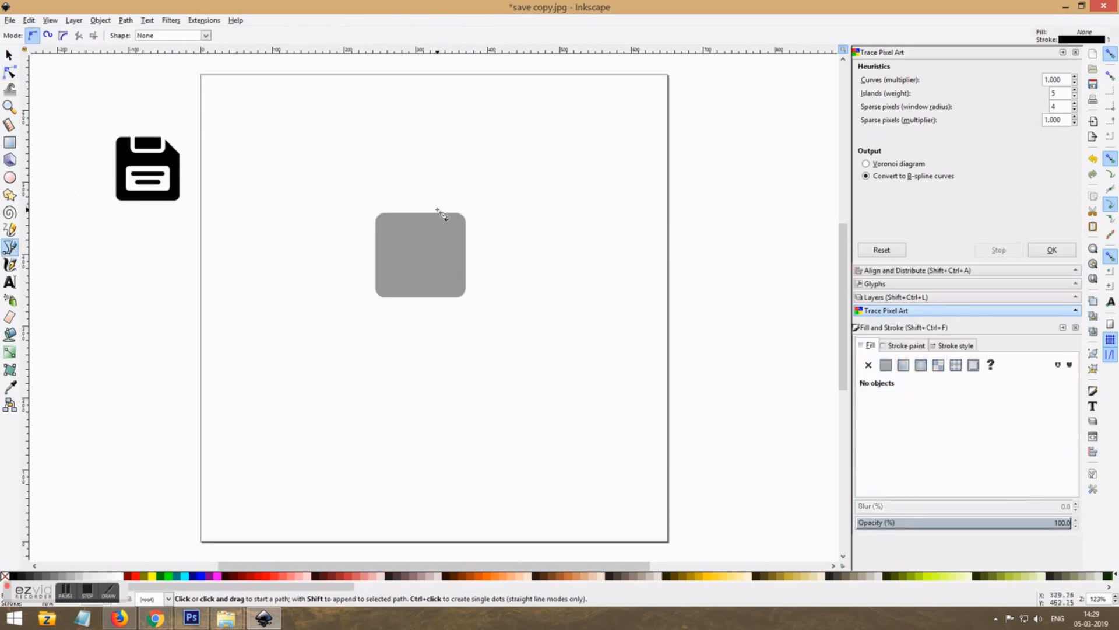
{"action": "left_click", "coordinate": [473, 243]}
{"action": "left_click", "coordinate": [435, 204]}
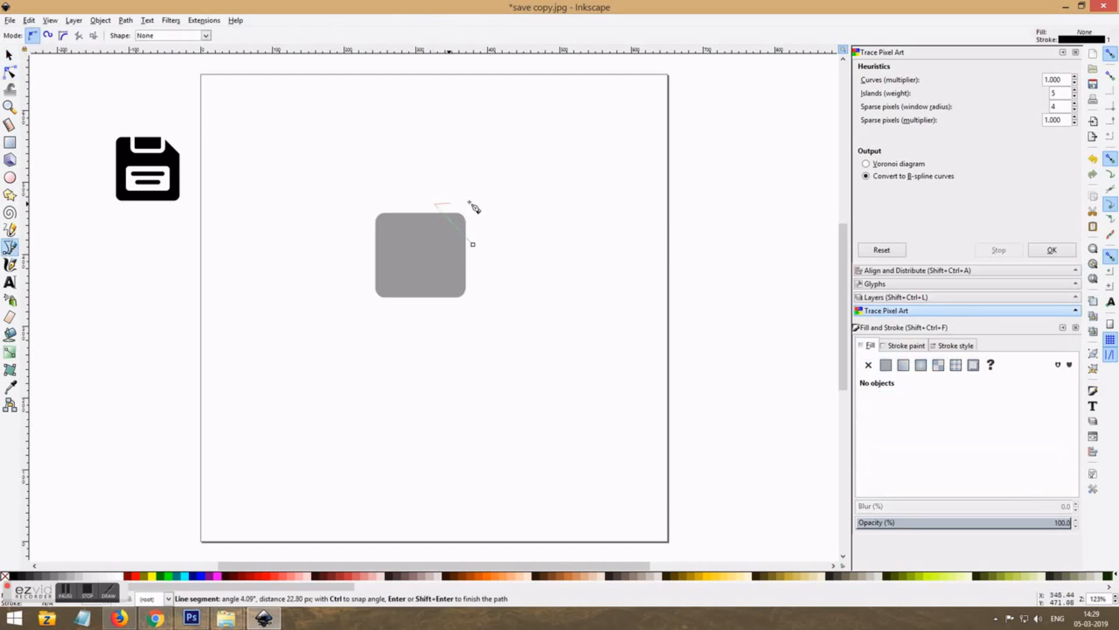
{"action": "left_click", "coordinate": [470, 202]}
{"action": "left_click", "coordinate": [473, 243]}
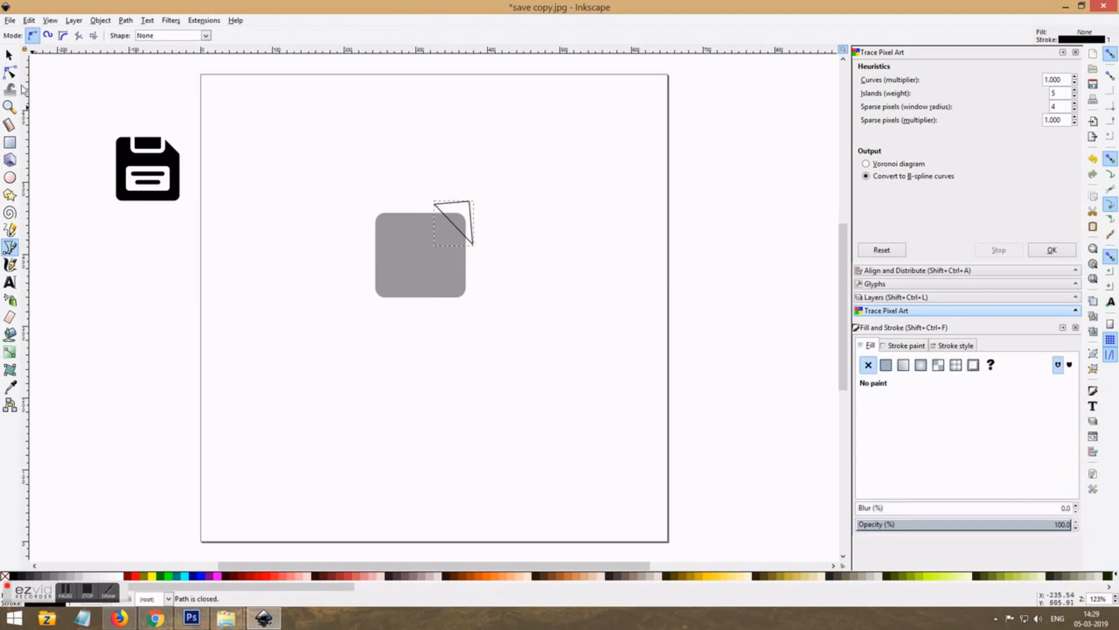
{"action": "left_click", "coordinate": [9, 55]}
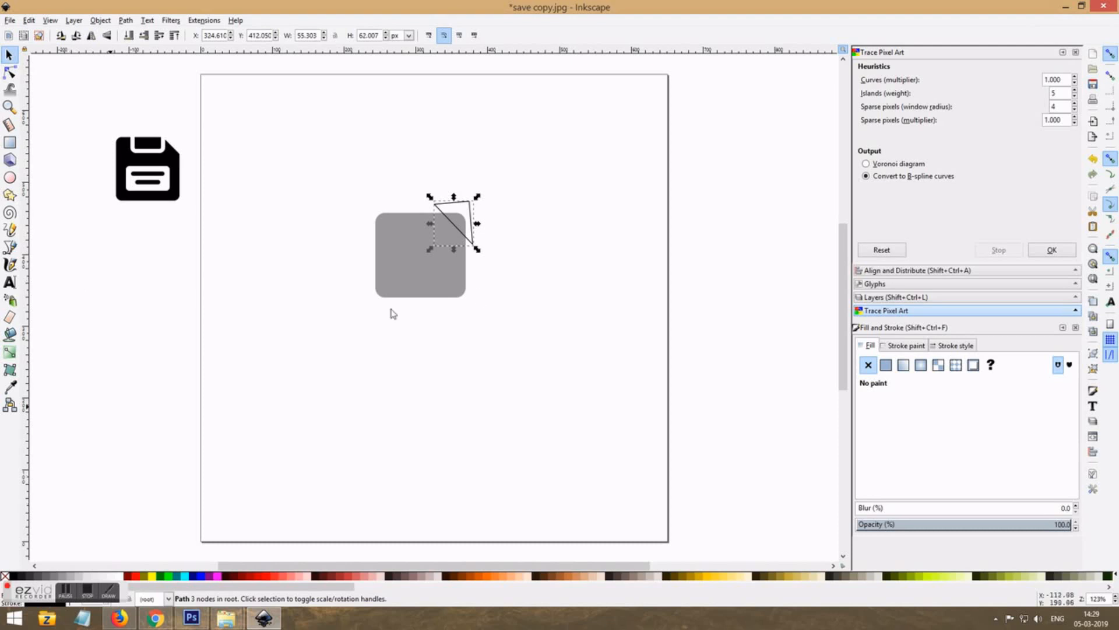
Step: Give the triangle a flat dark red fill and remove its stroke
{"action": "left_click", "coordinate": [47, 604]}
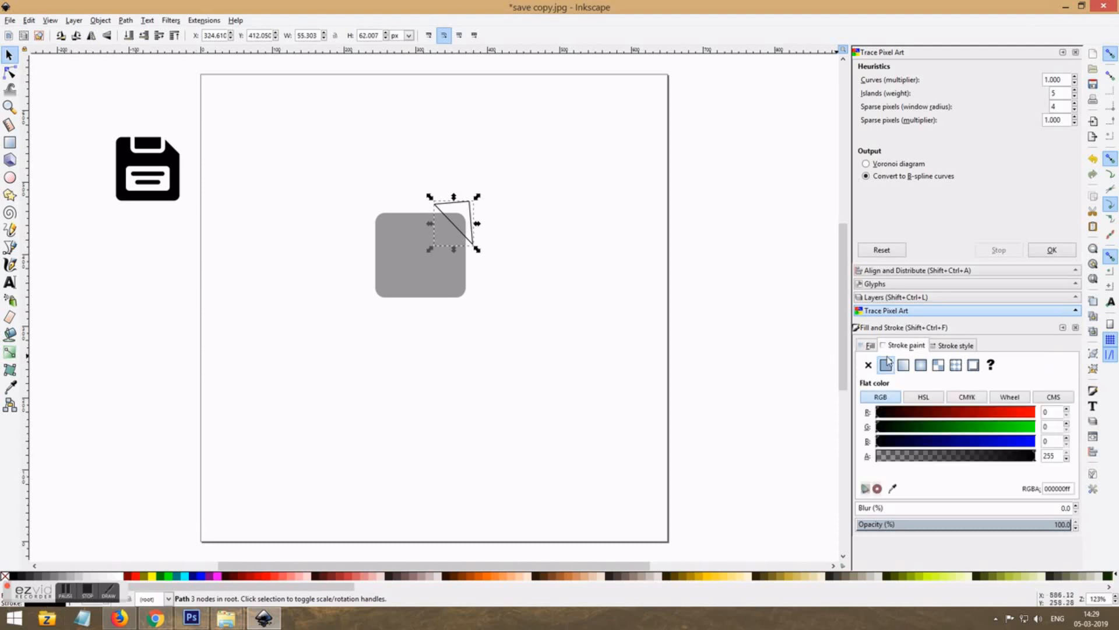
{"action": "left_click", "coordinate": [869, 346]}
{"action": "left_click", "coordinate": [886, 365]}
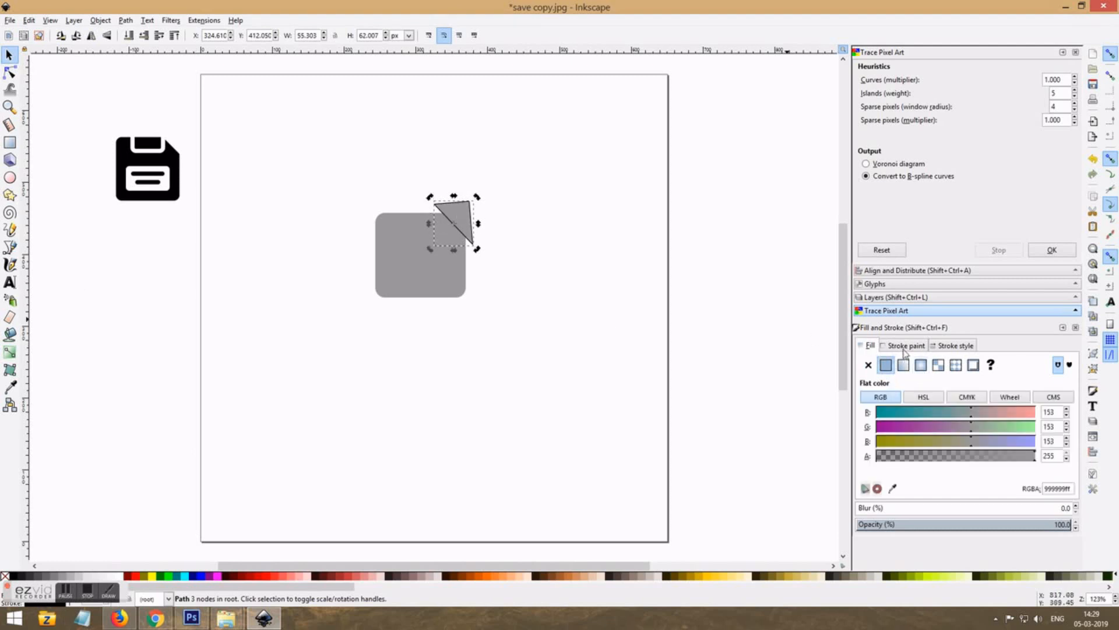
{"action": "left_click", "coordinate": [904, 346]}
{"action": "left_click", "coordinate": [869, 366]}
{"action": "left_click", "coordinate": [465, 205]}
{"action": "left_click", "coordinate": [467, 212]}
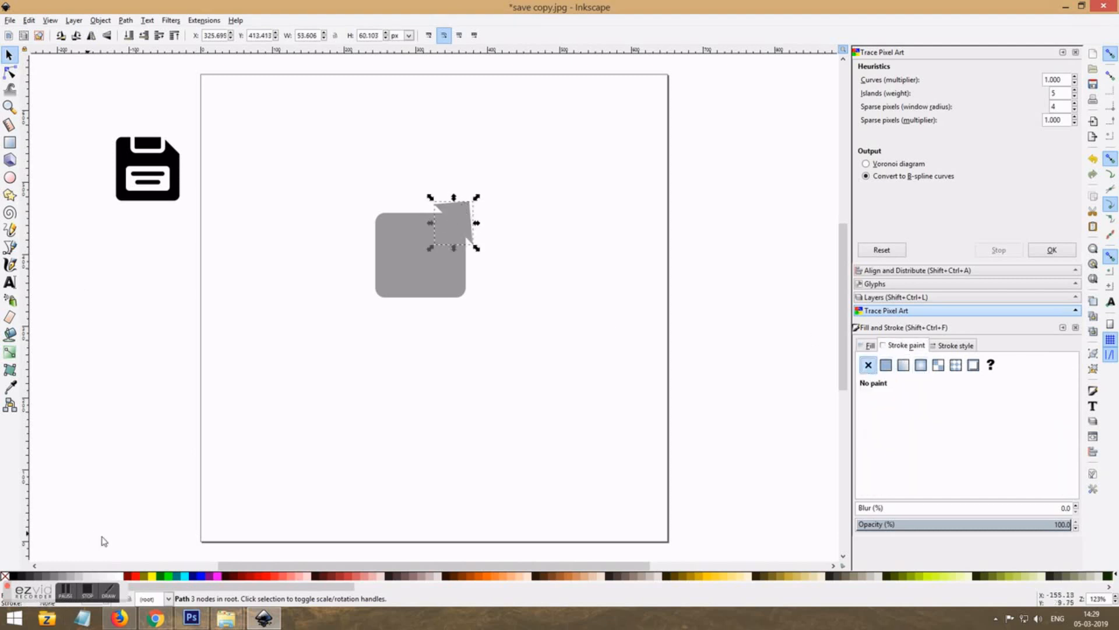
{"action": "left_click", "coordinate": [133, 576]}
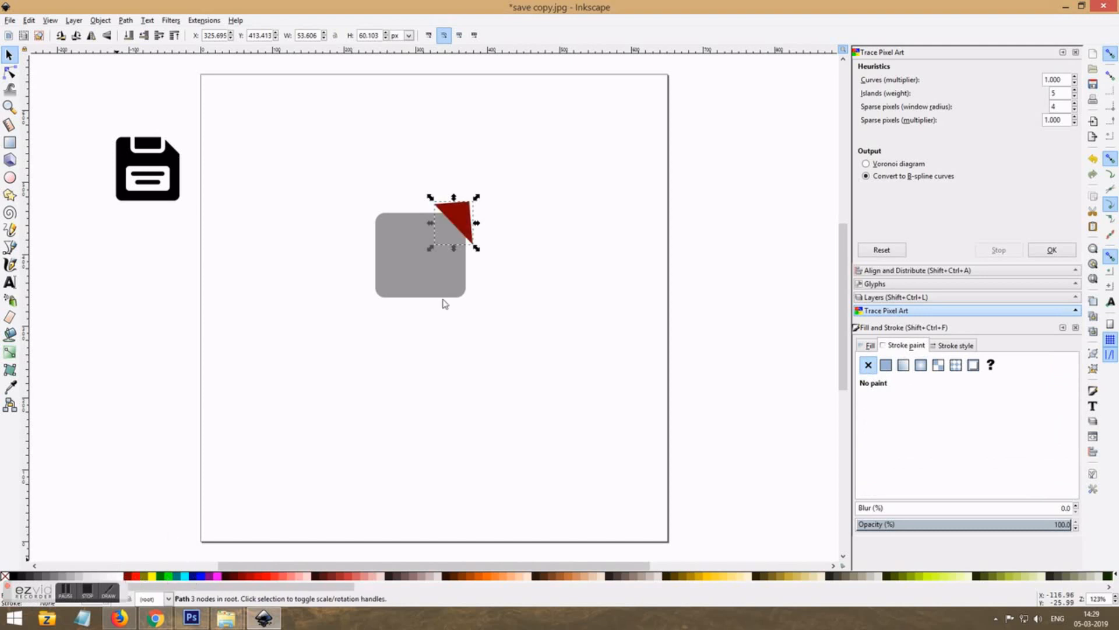
{"action": "key", "text": "Escape"}
Step: Subtract the dark red triangle from the grey rectangle with a path Difference to cut off its upper-right corner
{"action": "left_click", "coordinate": [422, 223]}
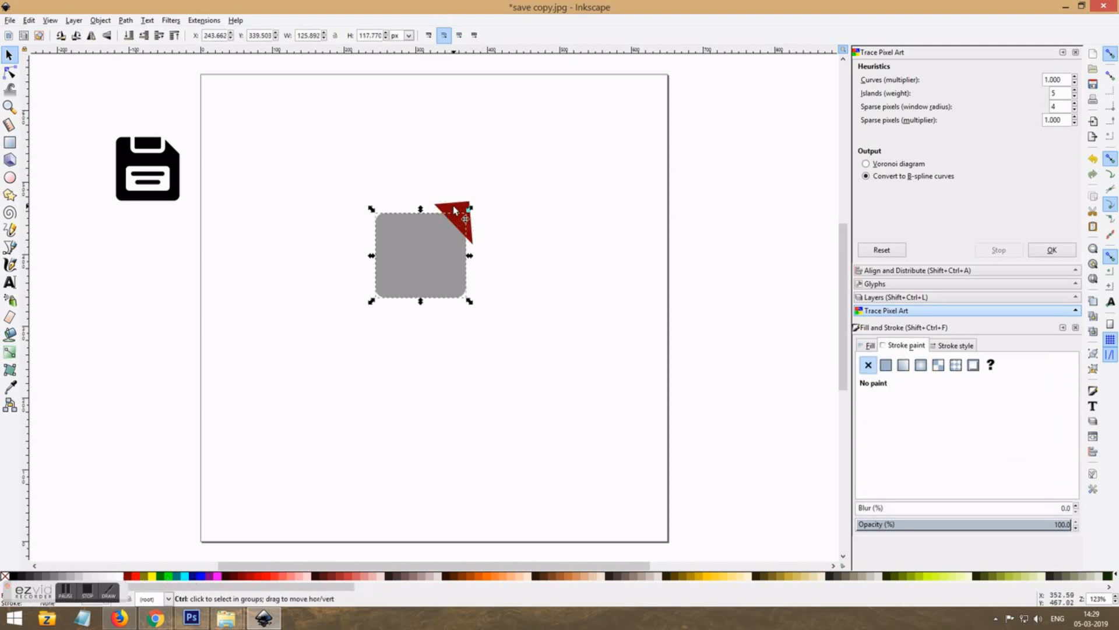
{"action": "left_click", "coordinate": [454, 207]}
{"action": "left_click", "coordinate": [411, 224], "text": "shift"}
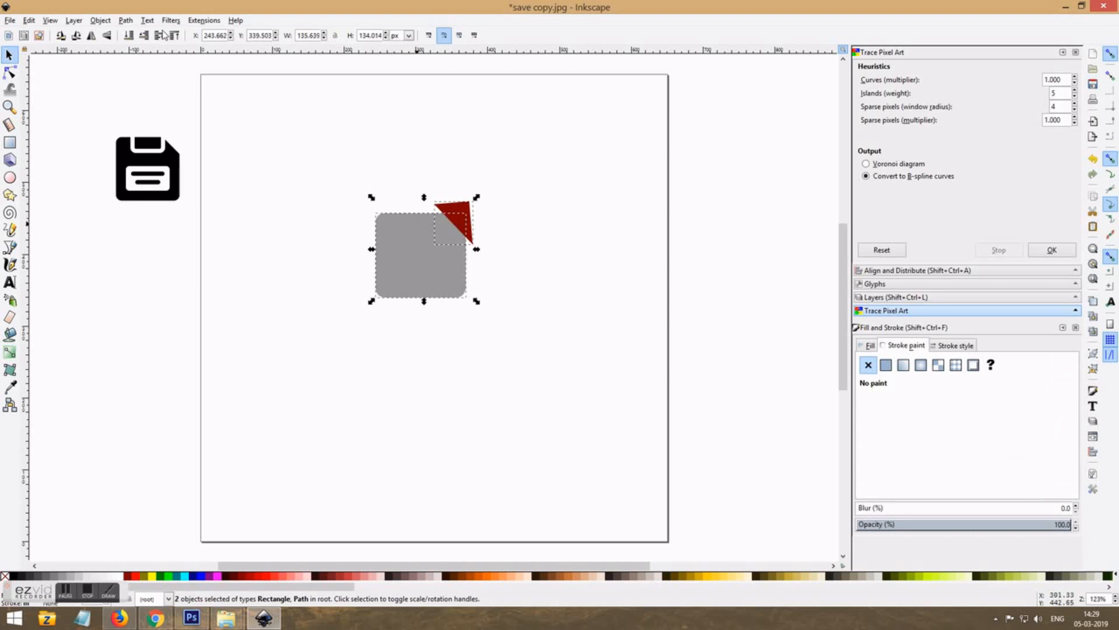
{"action": "left_click", "coordinate": [100, 21]}
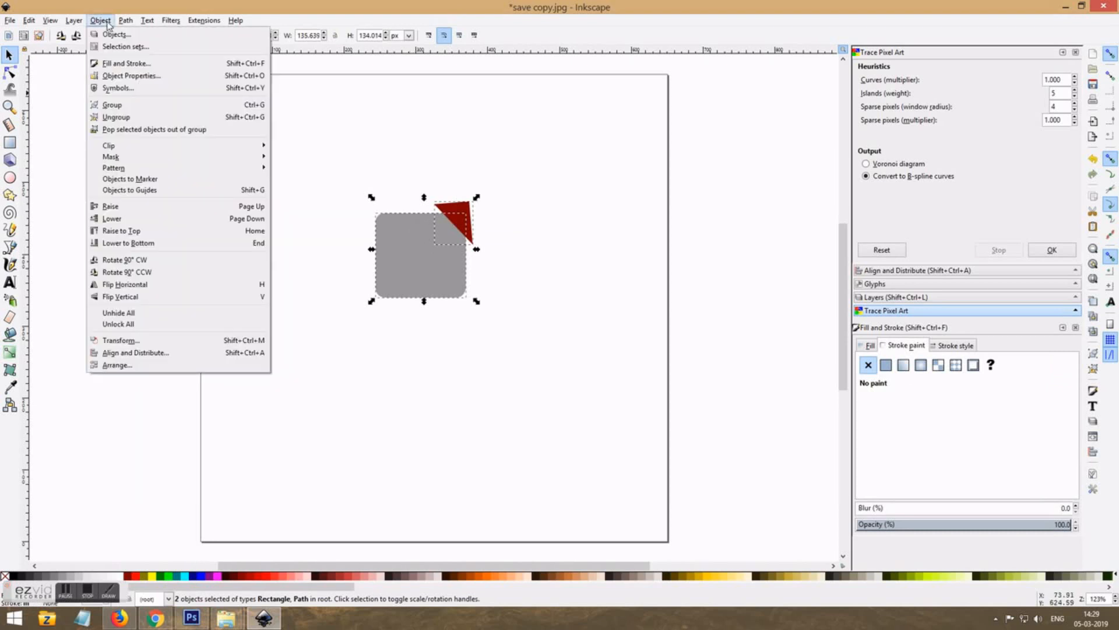
{"action": "mouse_move", "coordinate": [126, 20]}
{"action": "left_click", "coordinate": [146, 101]}
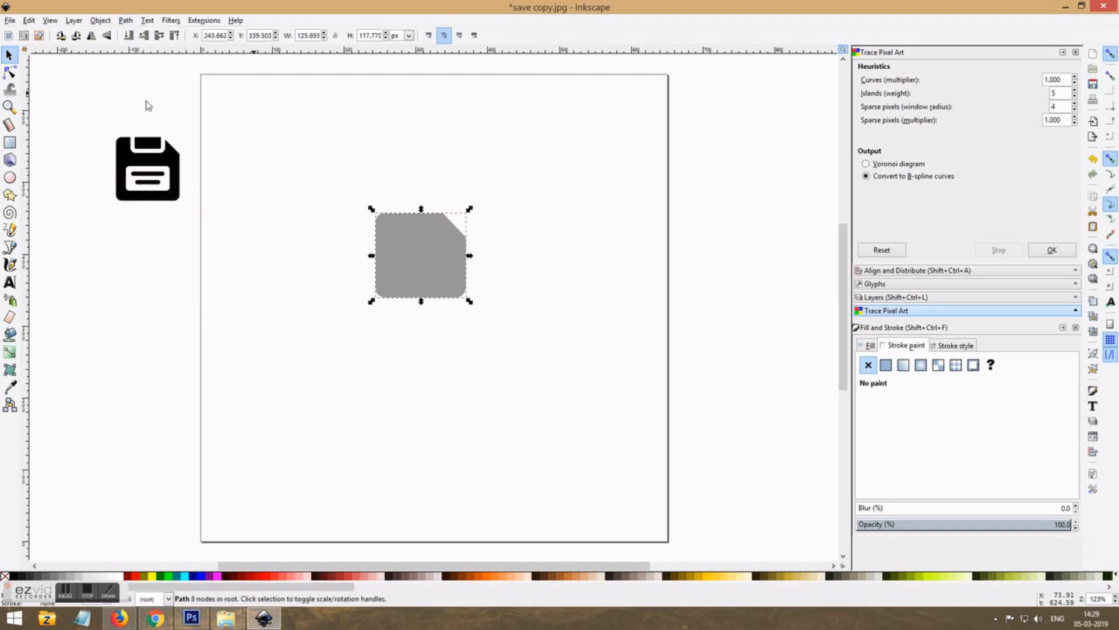
{"action": "left_click", "coordinate": [537, 232]}
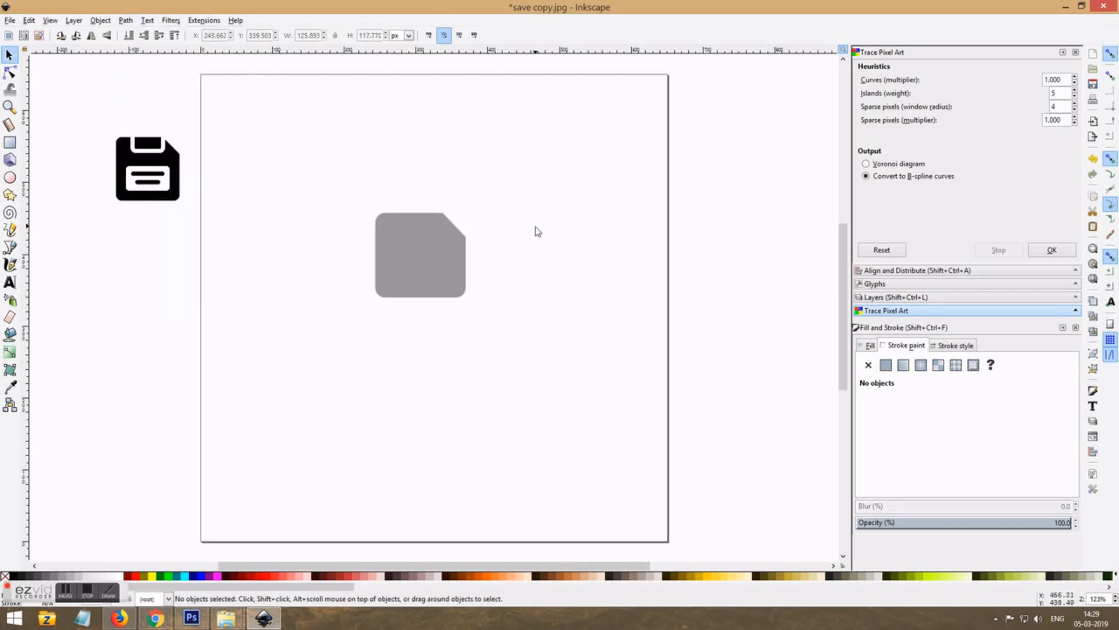
Step: Fill the cut-corner shape with a muted teal blue from the colour palette
{"action": "left_click", "coordinate": [450, 248]}
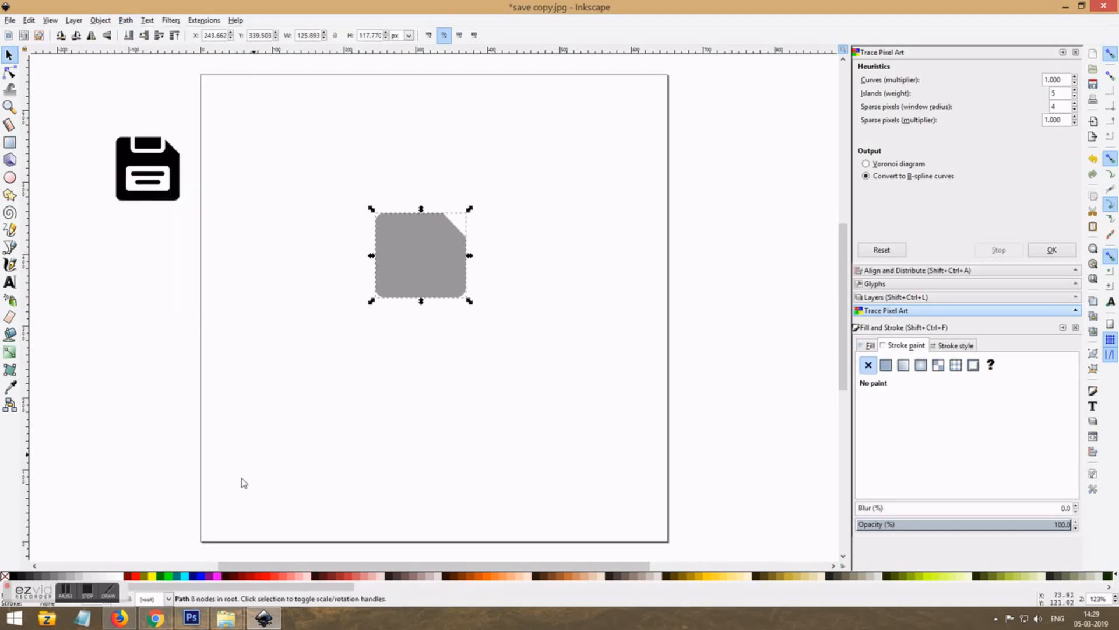
{"action": "left_click", "coordinate": [199, 577]}
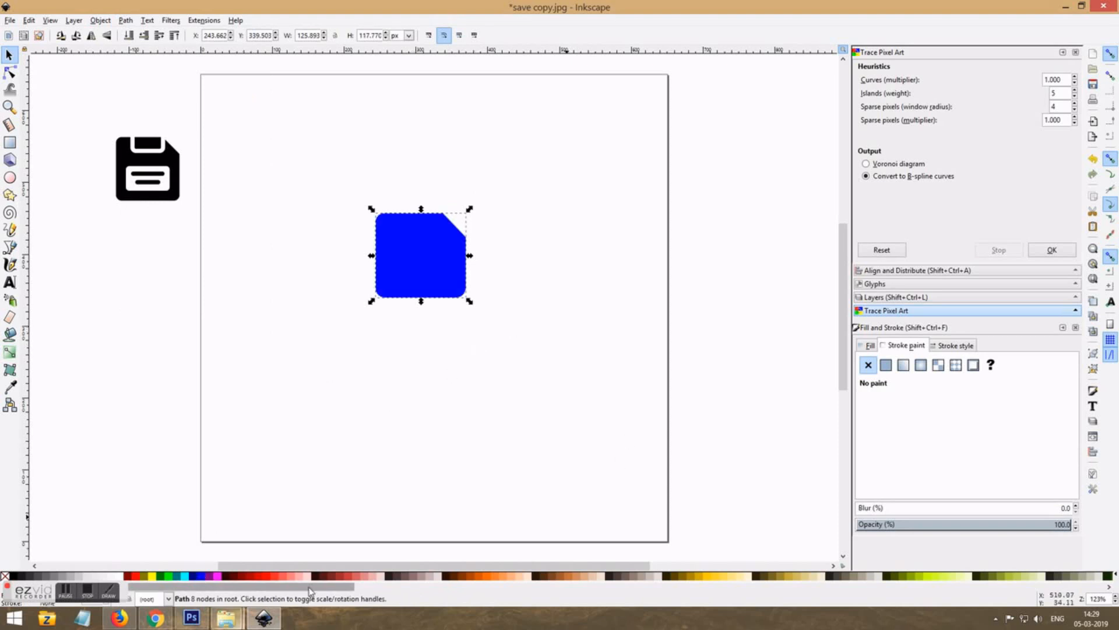
{"action": "left_click_drag", "start_coordinate": [315, 587], "coordinate": [758, 587]}
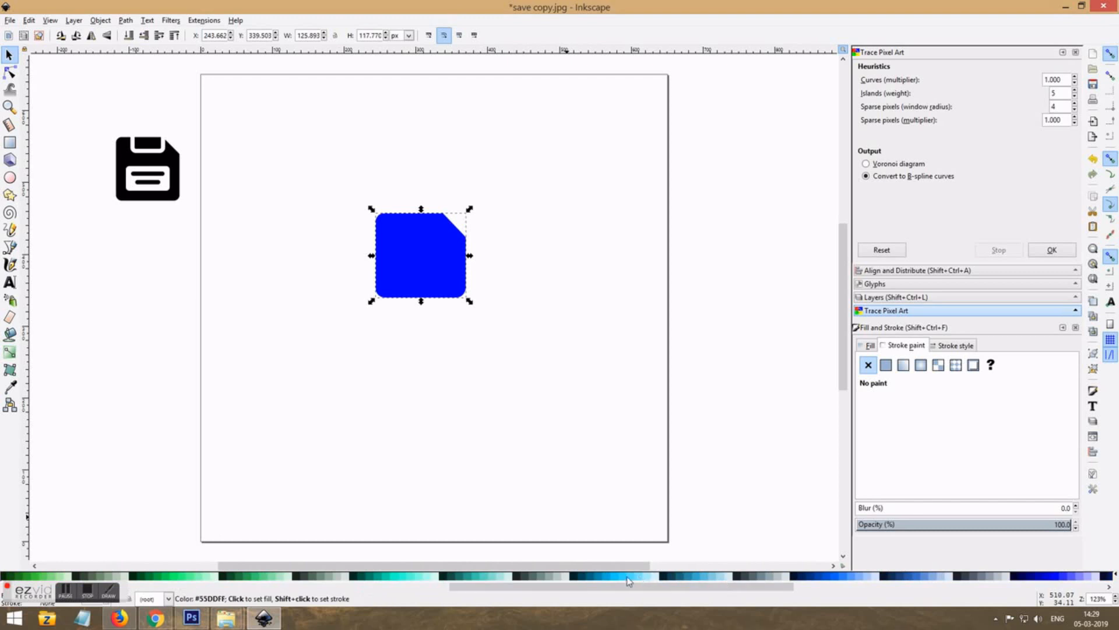
{"action": "left_click", "coordinate": [690, 578]}
{"action": "left_click", "coordinate": [568, 399]}
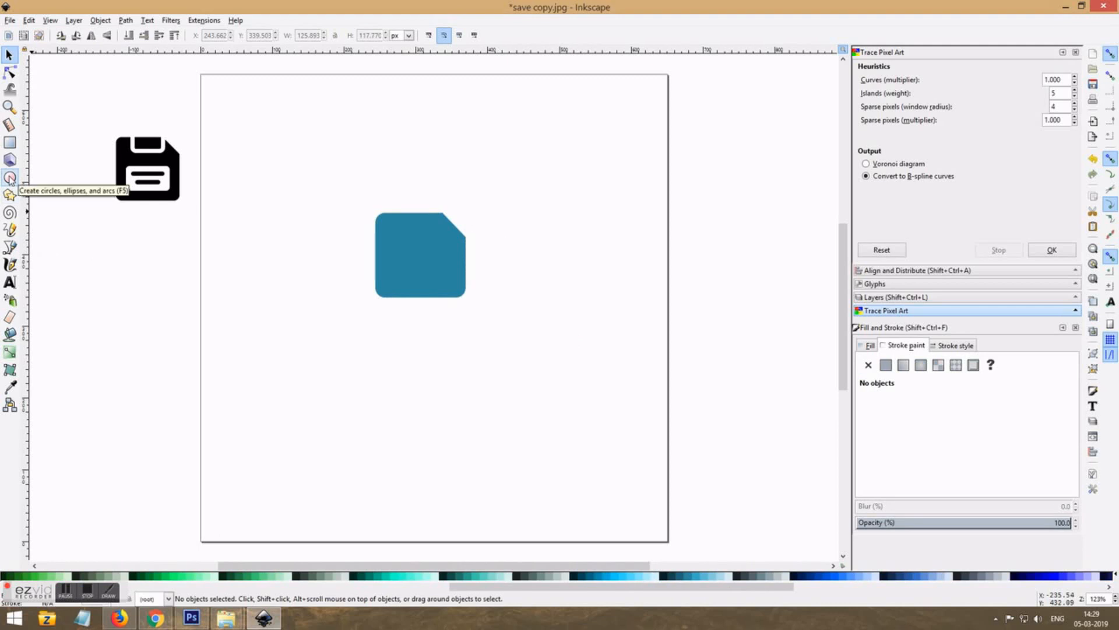
{"action": "left_click", "coordinate": [10, 142]}
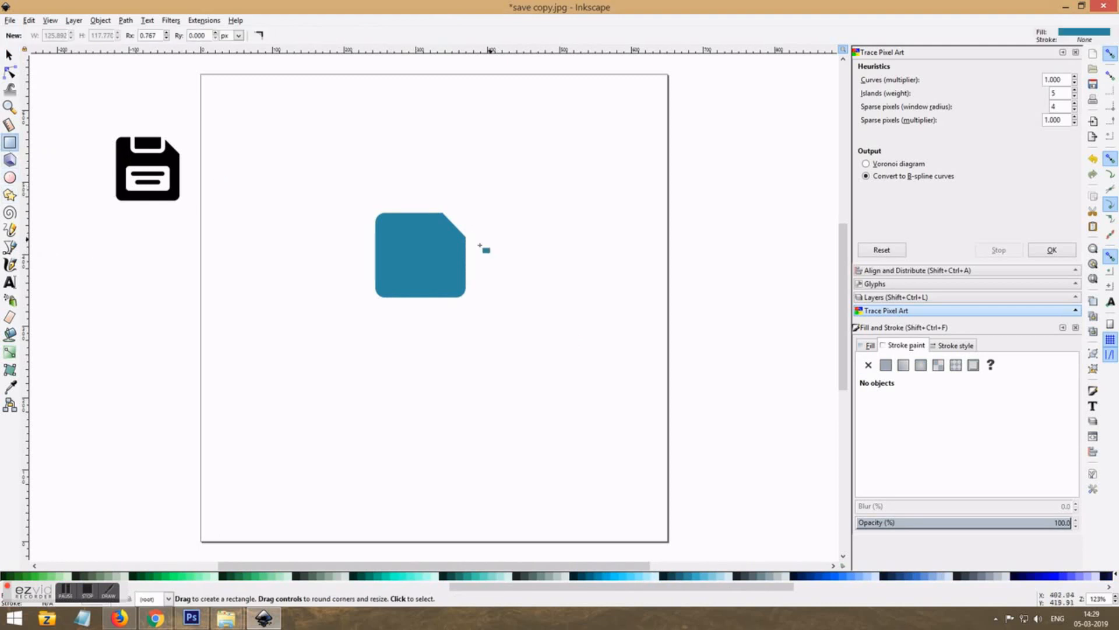
{"action": "left_click_drag", "start_coordinate": [482, 188], "coordinate": [466, 179]}
{"action": "left_click_drag", "start_coordinate": [491, 192], "coordinate": [515, 204]}
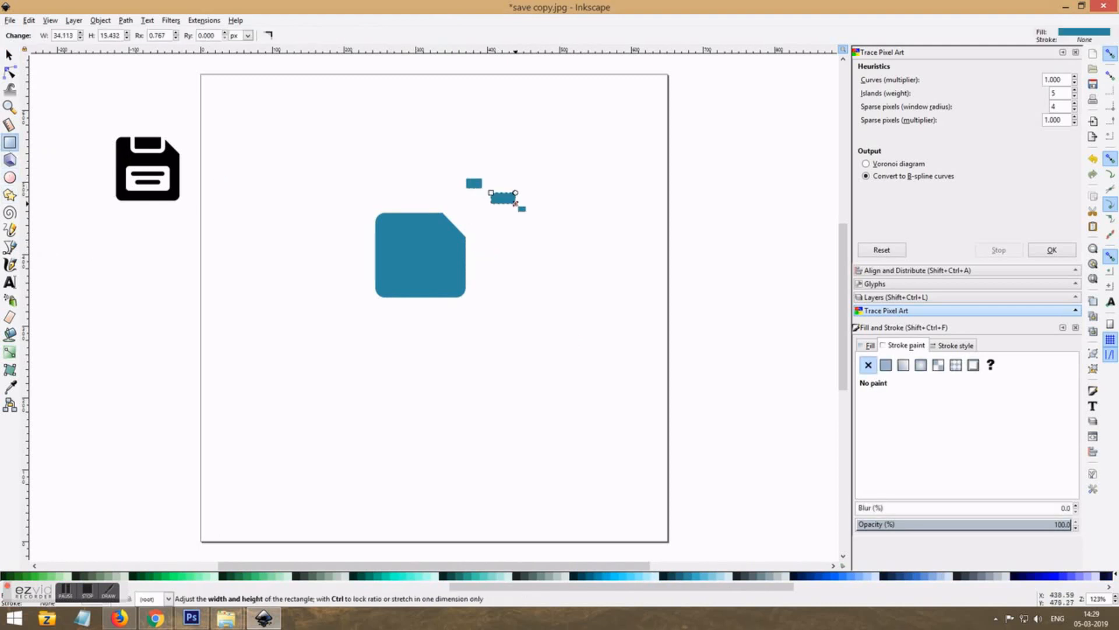
{"action": "key", "text": "Delete"}
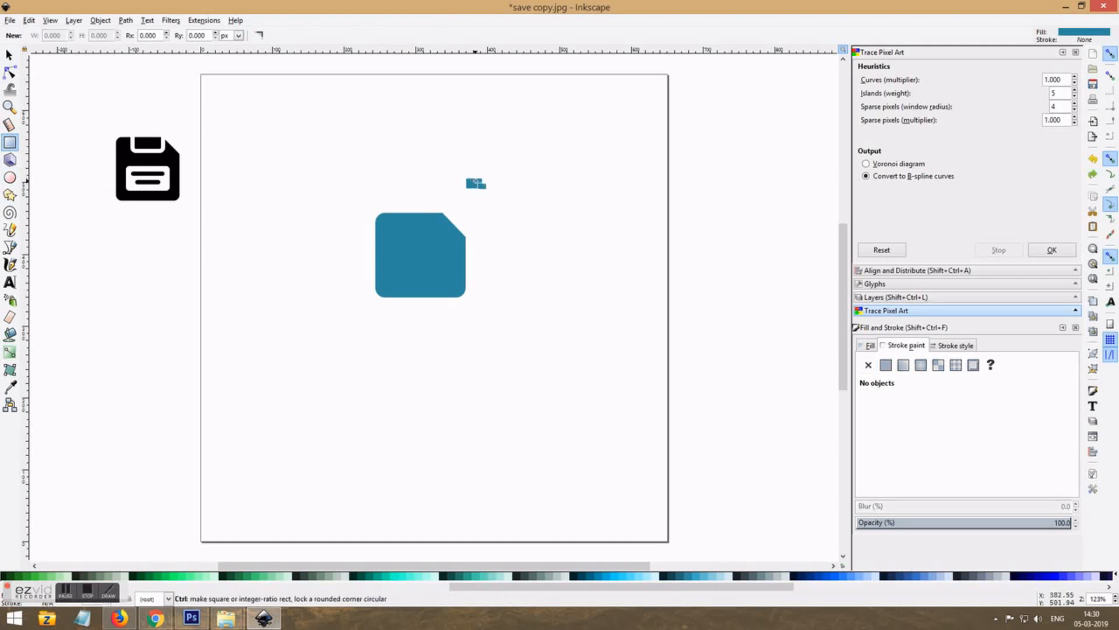
{"action": "key", "text": "ctrl+z"}
Step: Draw a rectangle about 75 × 33 px above and right of the blue shape and fill it with a near-black colour
{"action": "left_click_drag", "start_coordinate": [465, 177], "coordinate": [520, 201]}
{"action": "key", "text": "s"}
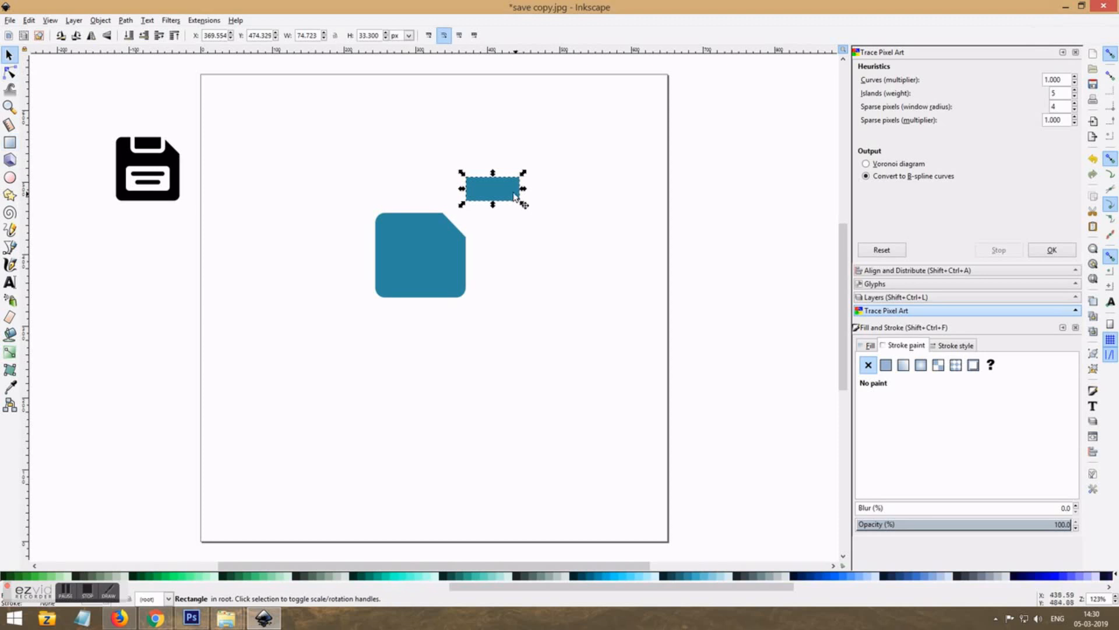
{"action": "left_click_drag", "start_coordinate": [570, 588], "coordinate": [233, 595]}
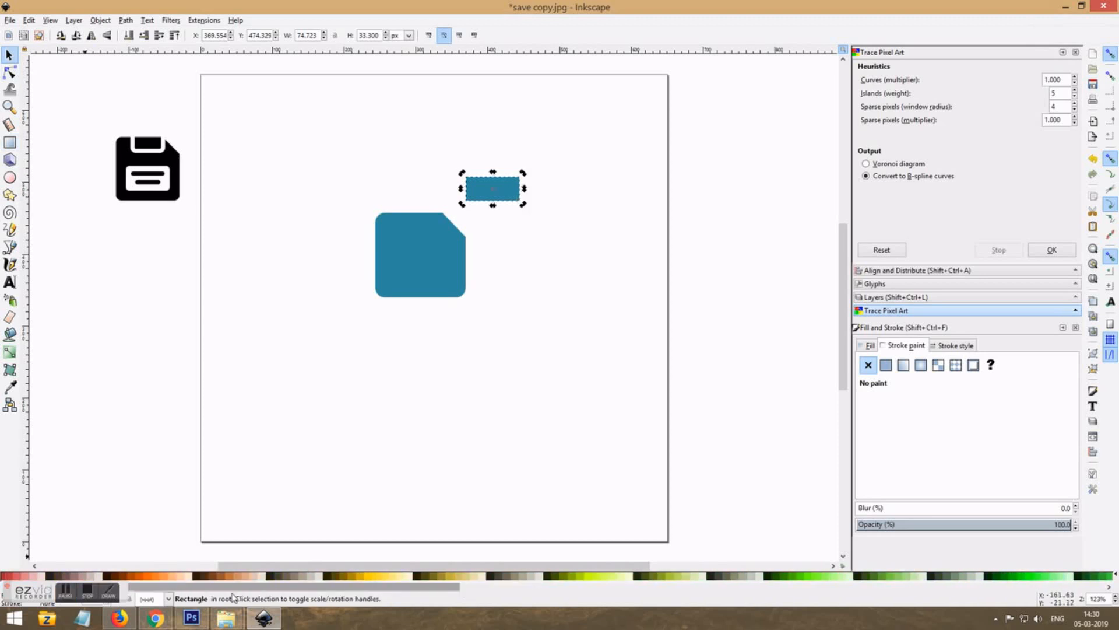
{"action": "left_click", "coordinate": [53, 577]}
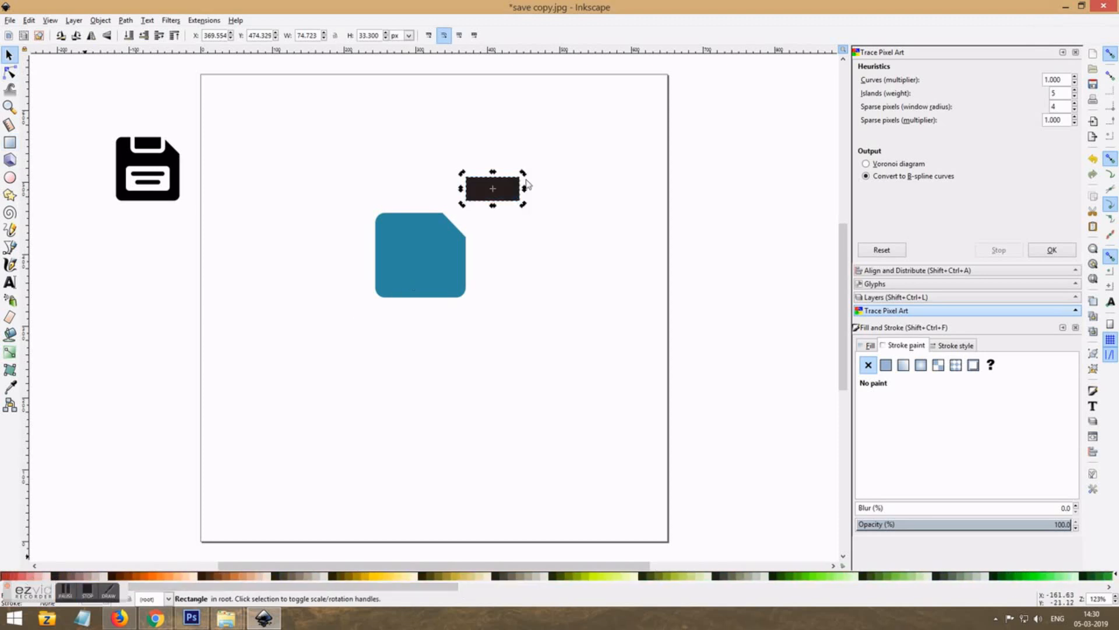
Step: Move the near-black rectangle onto the lower middle of the blue shape
{"action": "left_click_drag", "start_coordinate": [484, 184], "coordinate": [443, 245]}
{"action": "left_click", "coordinate": [492, 192]}
{"action": "left_click_drag", "start_coordinate": [492, 192], "coordinate": [422, 272]}
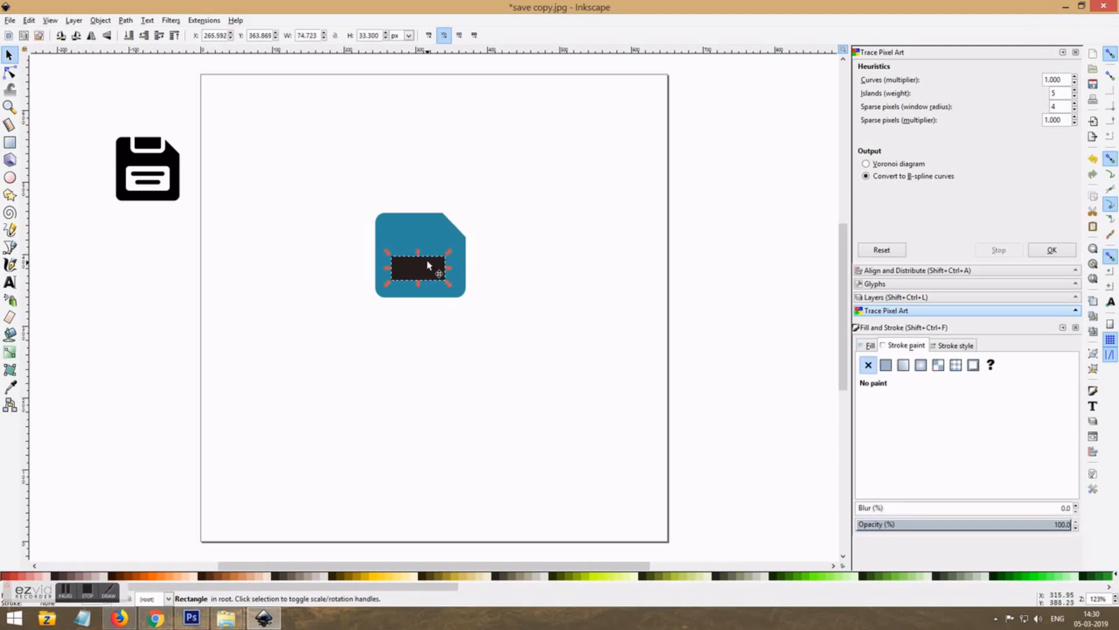
Step: Round the corners of the near-black rectangle on the blue shape
{"action": "left_click", "coordinate": [9, 73]}
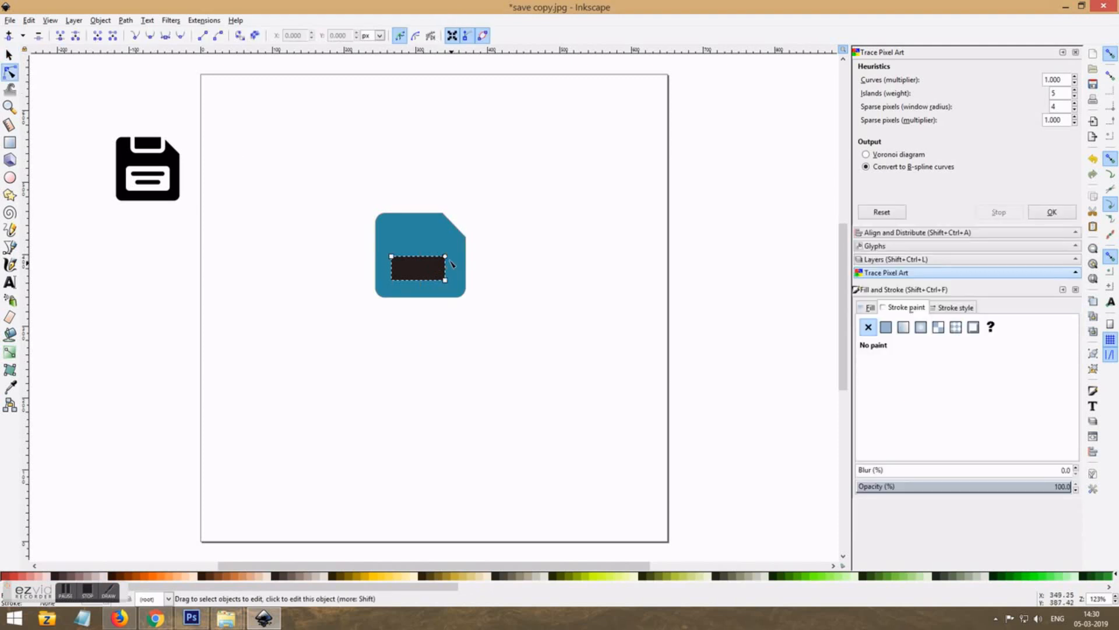
{"action": "left_click", "coordinate": [9, 55]}
{"action": "left_click", "coordinate": [508, 303]}
{"action": "left_click", "coordinate": [418, 272]}
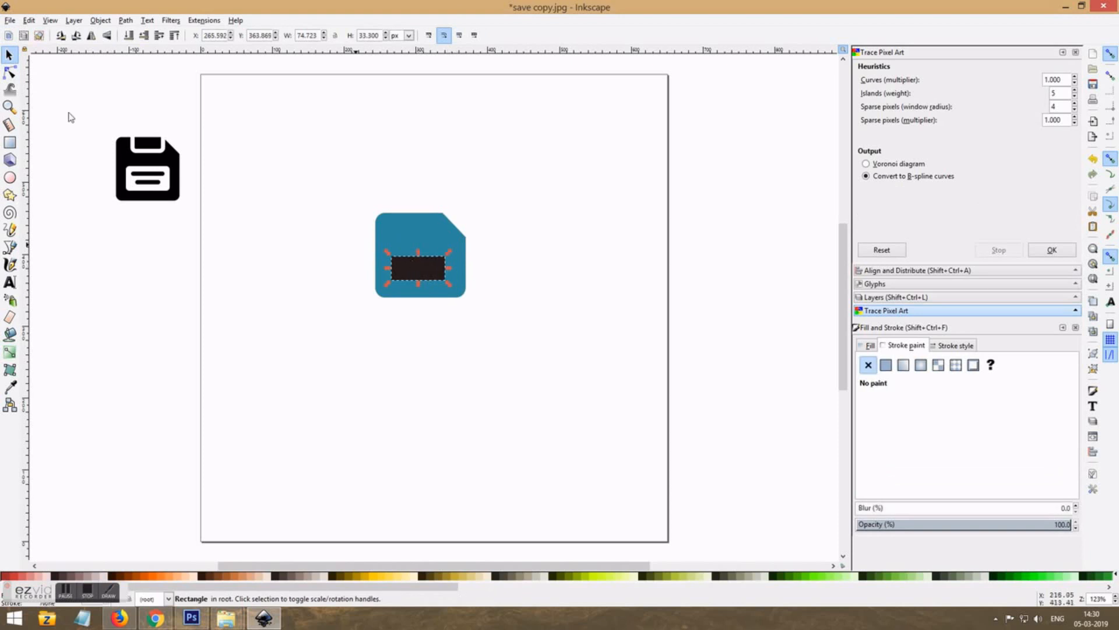
{"action": "key", "text": "z"}
{"action": "left_click", "coordinate": [429, 265]}
{"action": "left_click", "coordinate": [425, 264]}
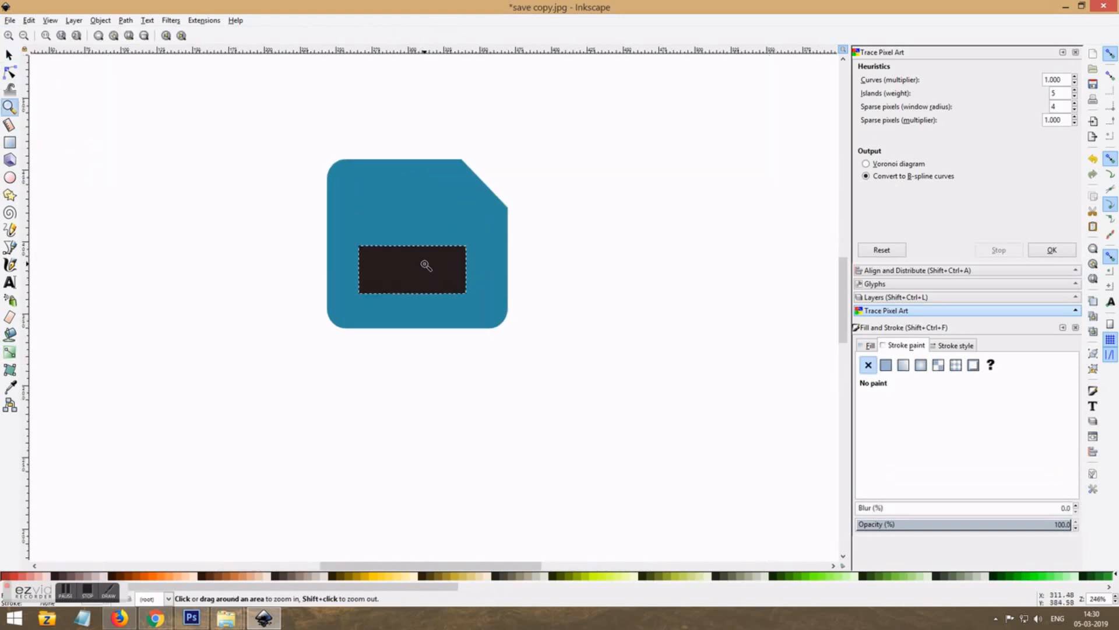
{"action": "left_click", "coordinate": [8, 55]}
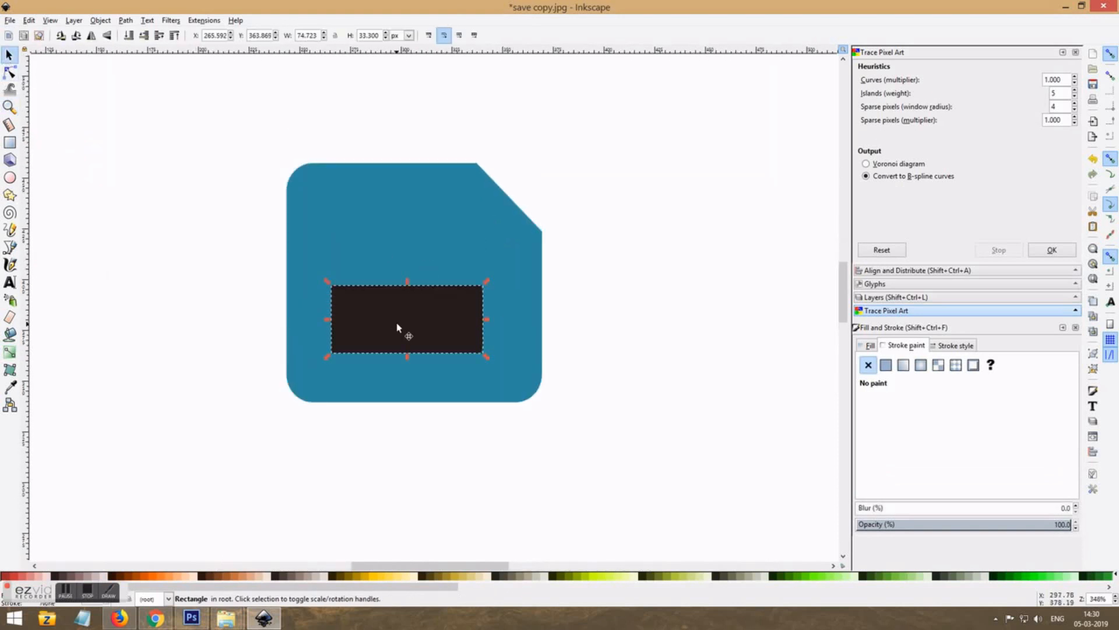
{"action": "left_click", "coordinate": [9, 72]}
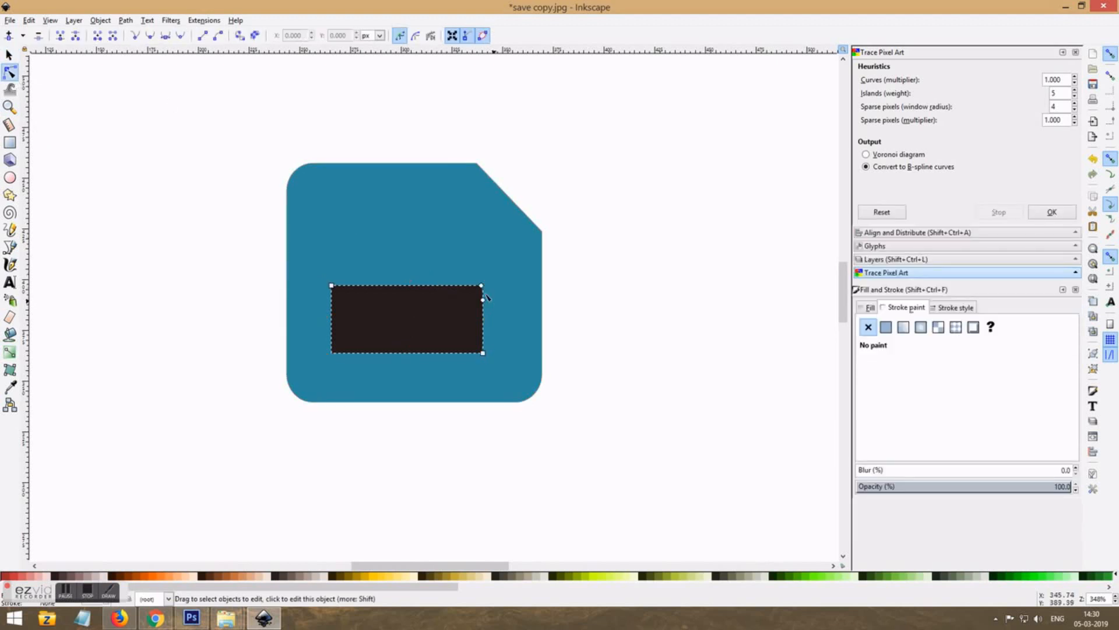
{"action": "left_click_drag", "start_coordinate": [482, 287], "coordinate": [468, 287]}
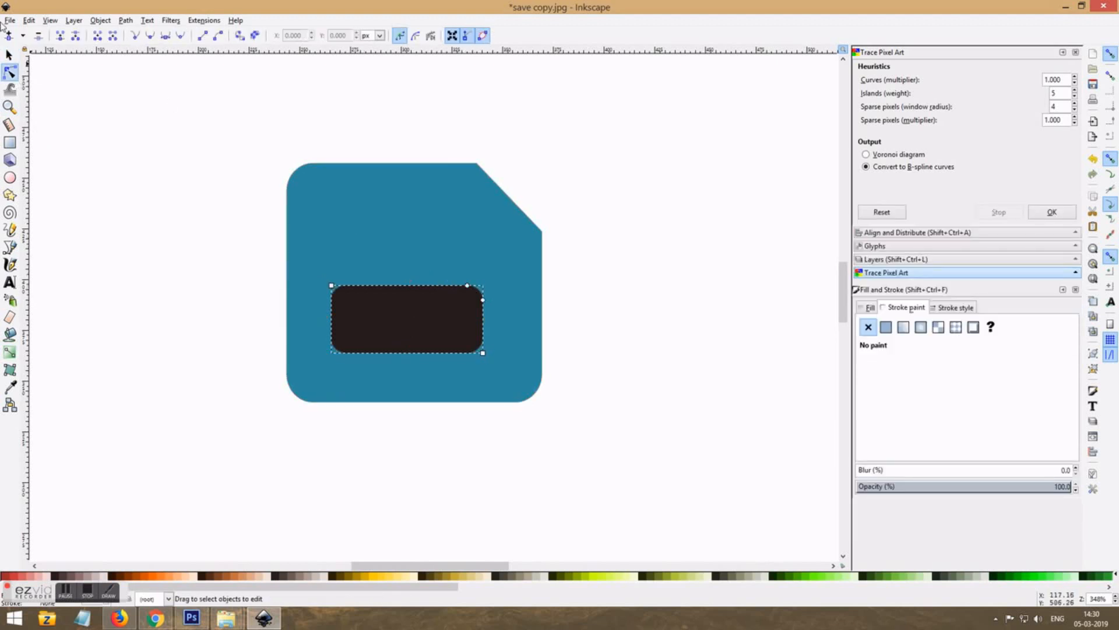
Step: Enlarge the rounded near-black rectangle to about 88 × 39 px, extending it toward the blue shape's lower-right corner
{"action": "left_click", "coordinate": [8, 56]}
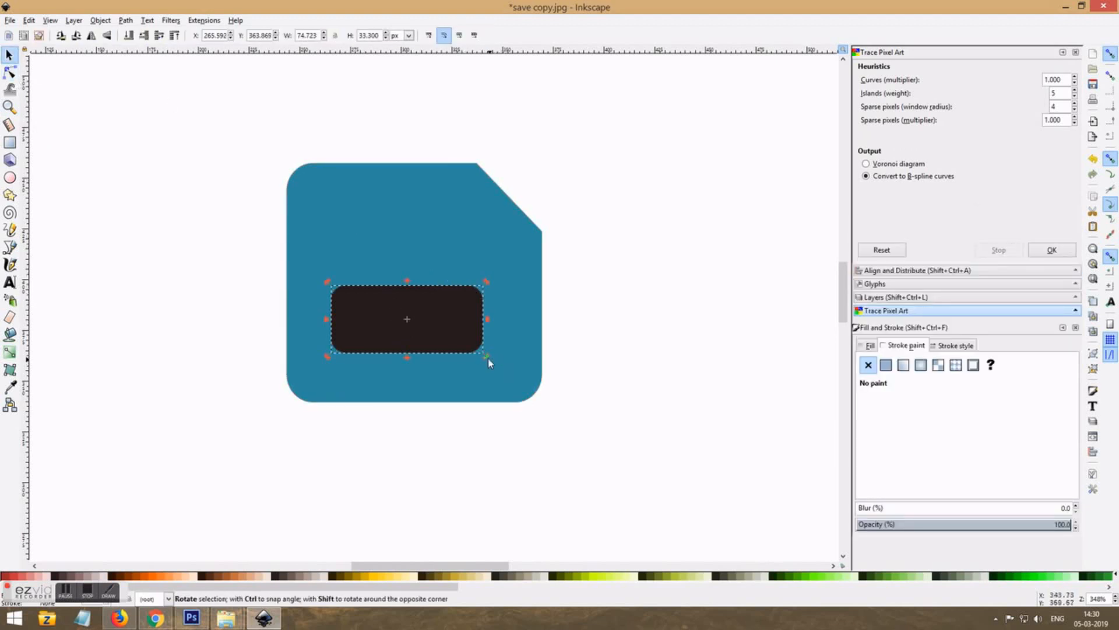
{"action": "left_click_drag", "start_coordinate": [488, 356], "coordinate": [518, 380]}
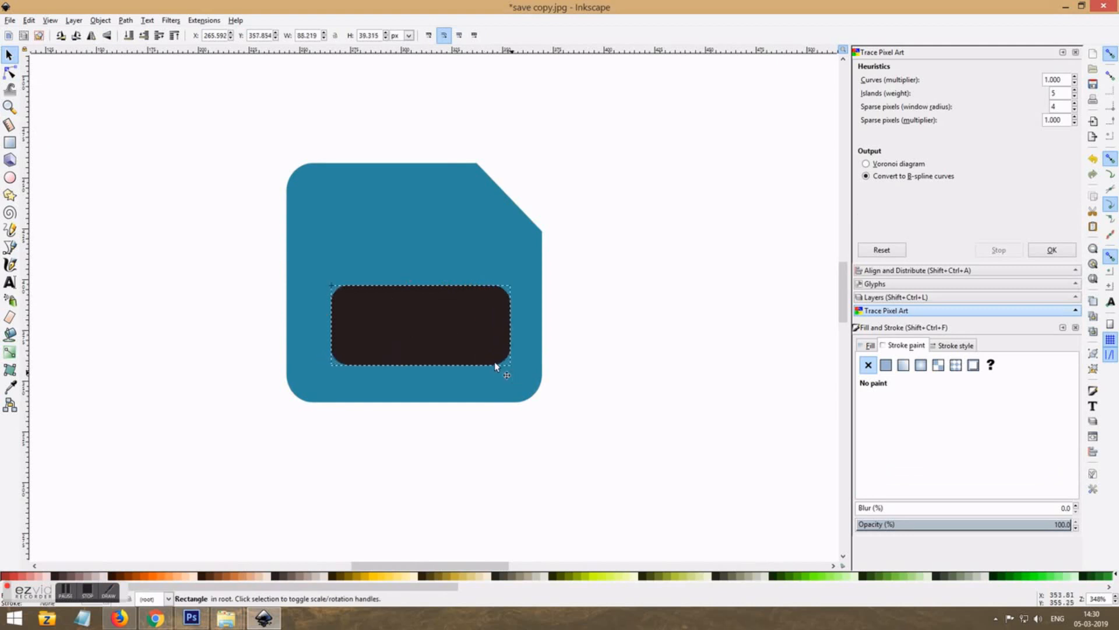
{"action": "left_click", "coordinate": [452, 342]}
Step: Center the blue shape horizontally and vertically relative to the page
{"action": "left_click", "coordinate": [9, 107]}
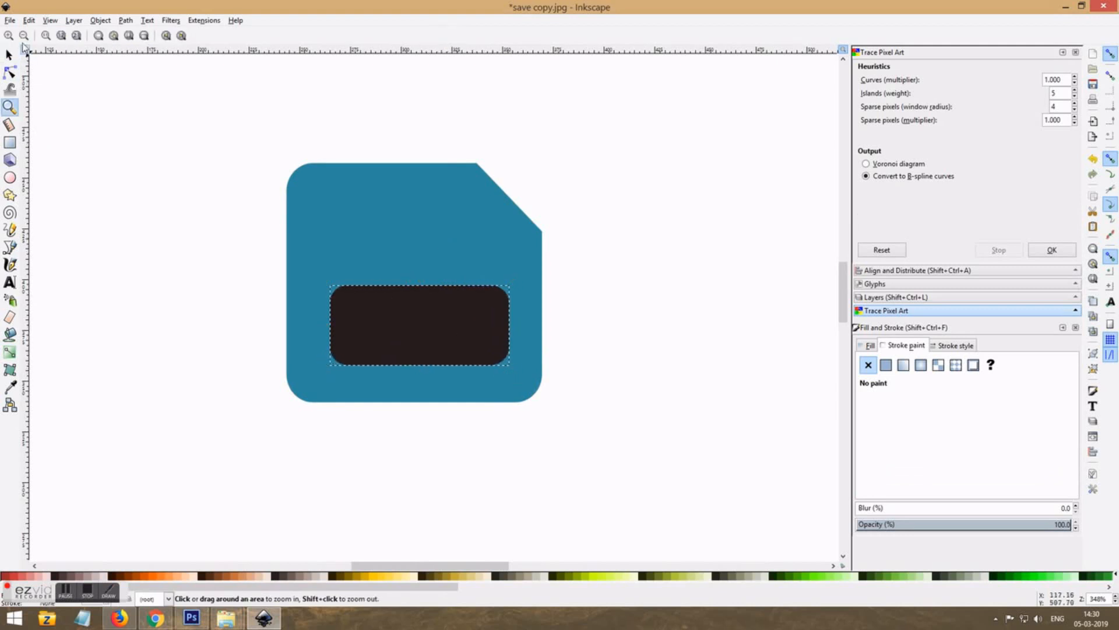
{"action": "left_click", "coordinate": [24, 35]}
{"action": "left_click", "coordinate": [24, 35]}
{"action": "left_click", "coordinate": [24, 35]}
{"action": "left_click", "coordinate": [10, 56]}
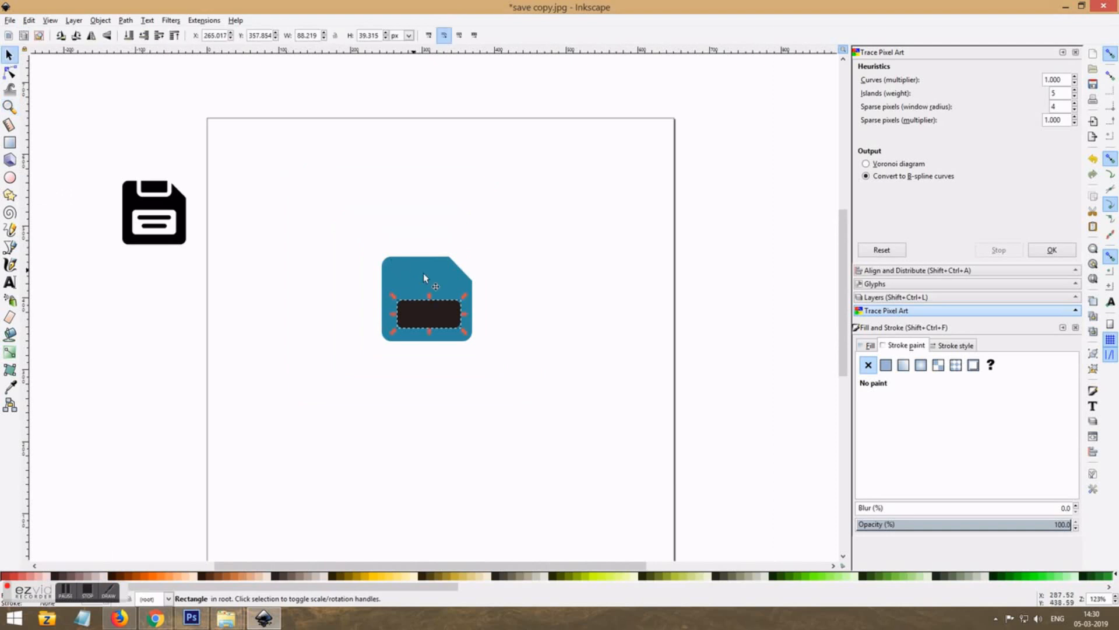
{"action": "left_click", "coordinate": [423, 272]}
{"action": "key", "text": "shift+ctrl+a"}
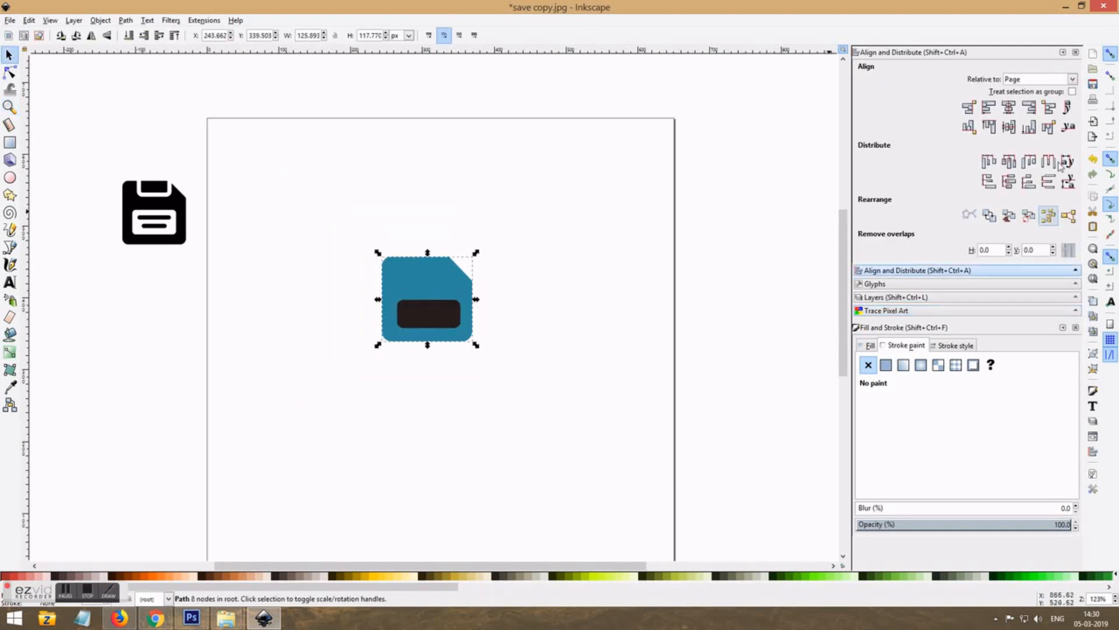
{"action": "left_click", "coordinate": [1008, 126]}
{"action": "left_click", "coordinate": [1009, 107]}
Step: Center the near-black rounded rectangle horizontally relative to the page
{"action": "left_click", "coordinate": [448, 309]}
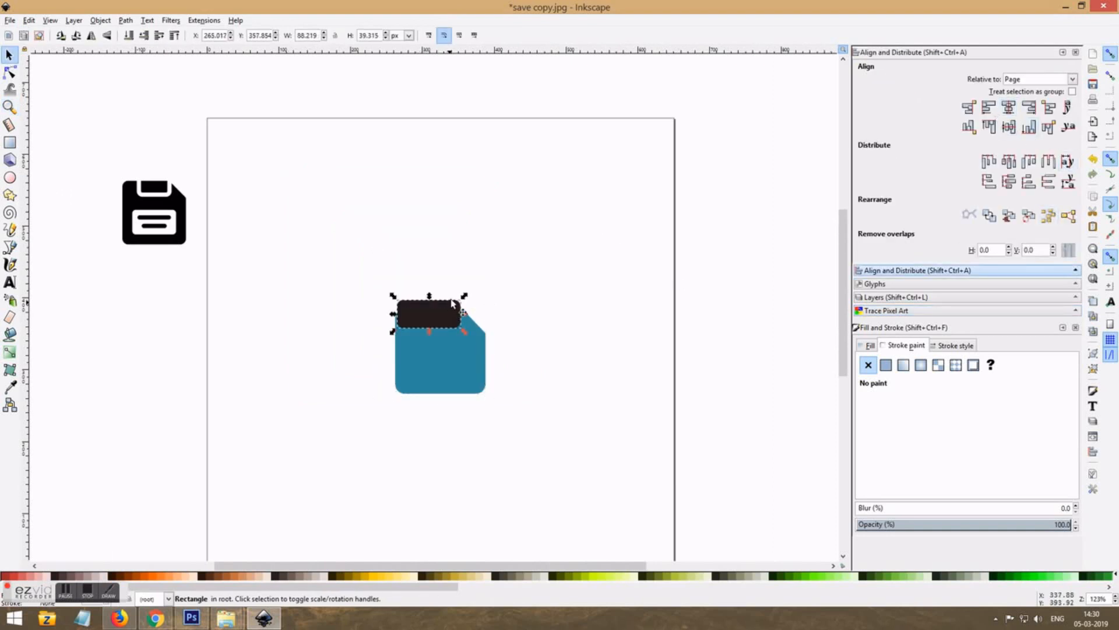
{"action": "left_click", "coordinate": [1009, 108]}
{"action": "left_click", "coordinate": [544, 316]}
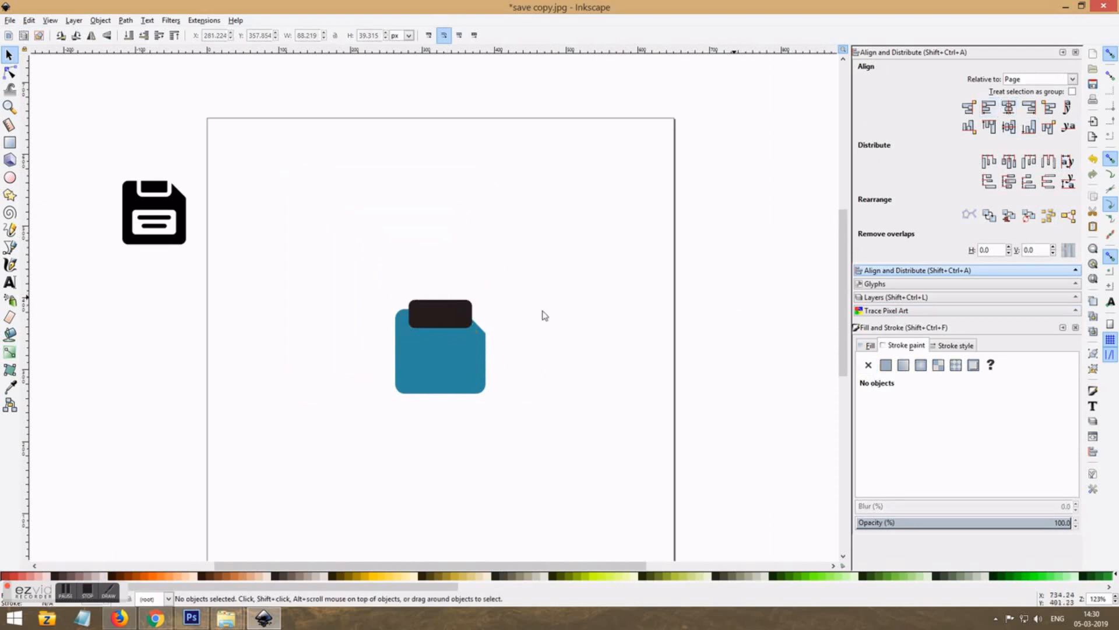
Step: Nudge the near-black rounded rectangle straight down into the lower half of the blue shape, to a Y position of about 286 px
{"action": "left_click", "coordinate": [453, 318]}
{"action": "left_click", "coordinate": [454, 315]}
{"action": "key", "text": "shift+Down"}
{"action": "key", "text": "shift+Down"}
{"action": "key", "text": "shift+Down"}
{"action": "key", "text": "shift+Down"}
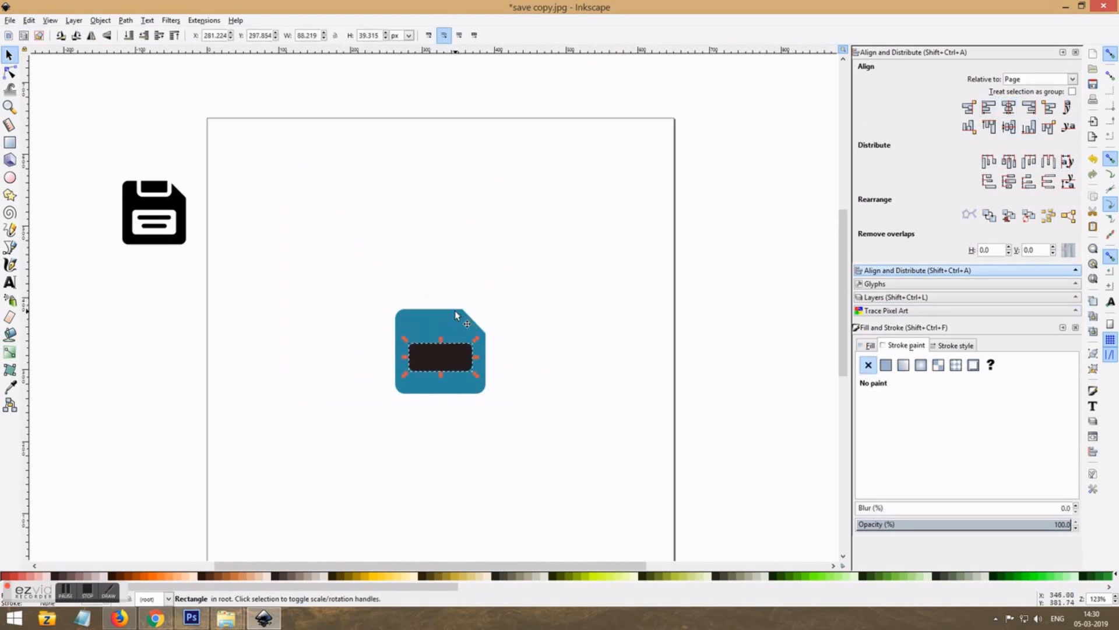
{"action": "key", "text": "Up"}
{"action": "key", "text": "Up"}
{"action": "key", "text": "Up"}
{"action": "key", "text": "Up"}
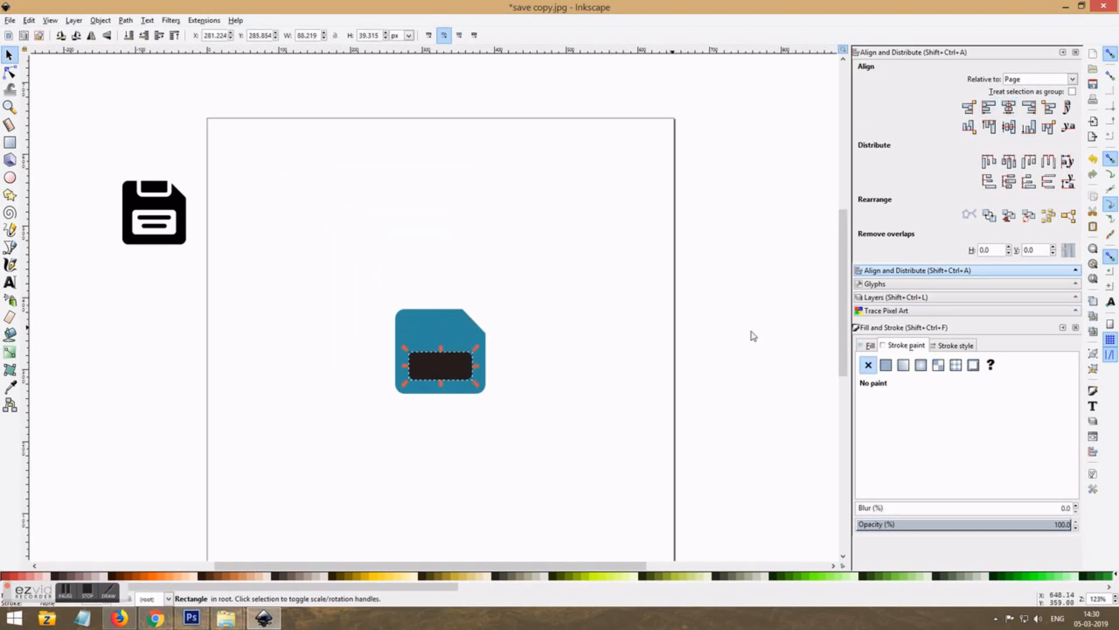
Step: Subtract the near-black rounded rectangle from the blue shape with a path Difference to cut out a label window
{"action": "left_click", "coordinate": [457, 324], "text": "shift"}
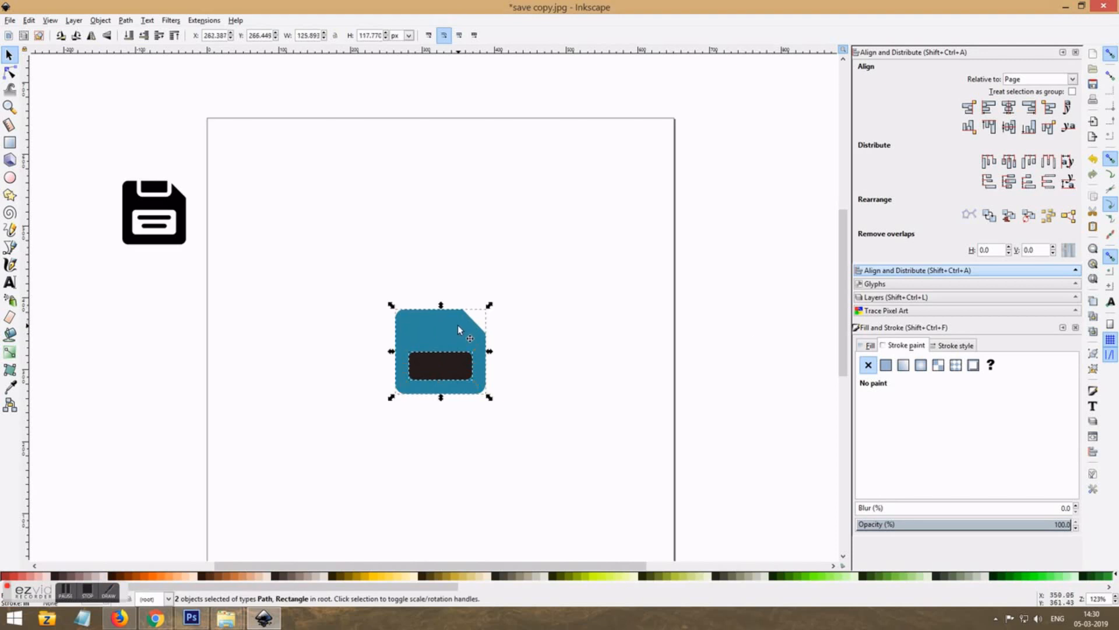
{"action": "left_click", "coordinate": [125, 20]}
{"action": "left_click", "coordinate": [140, 96]}
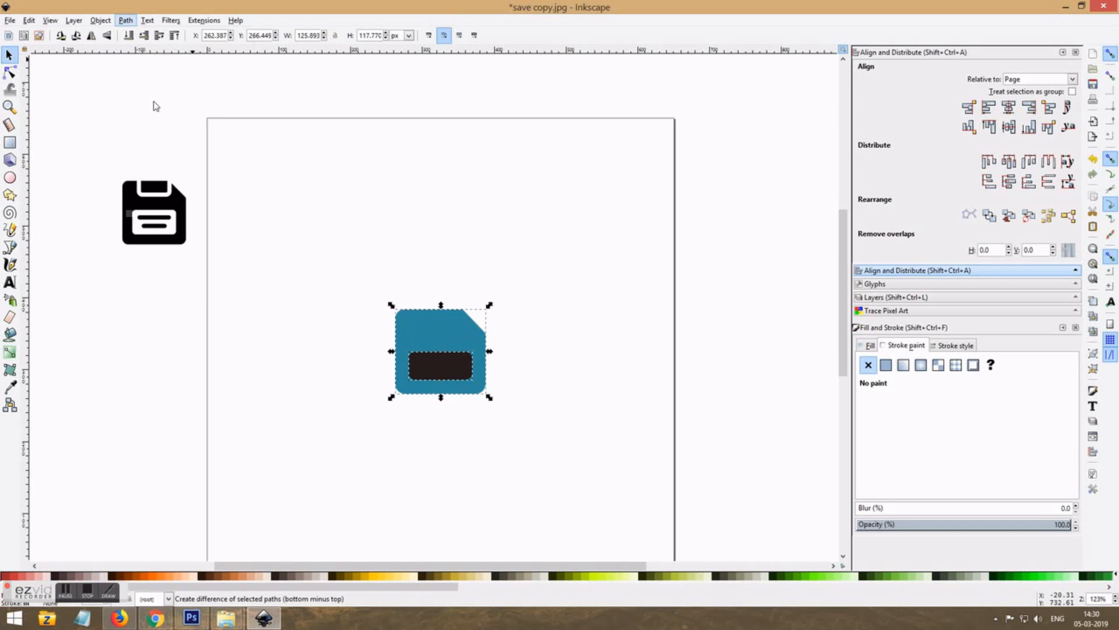
{"action": "left_click", "coordinate": [735, 334]}
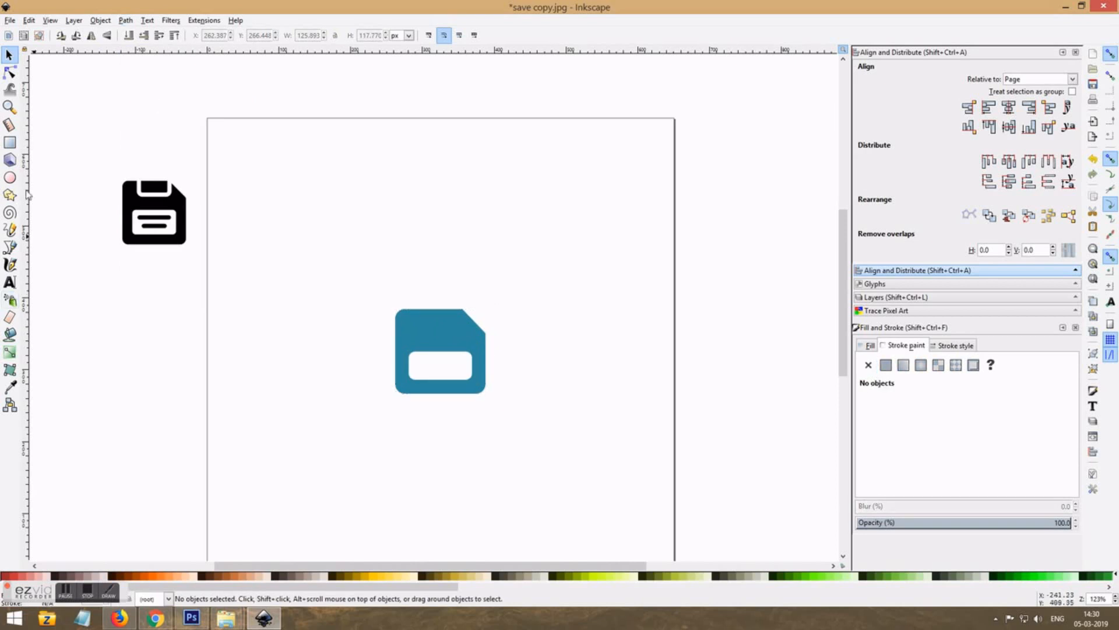
Step: Draw a thin near-black rectangle about 70 × 13 px on the empty page area left of the blue shape
{"action": "left_click", "coordinate": [9, 142]}
{"action": "left_click_drag", "start_coordinate": [271, 321], "coordinate": [321, 330]}
{"action": "left_click", "coordinate": [12, 74]}
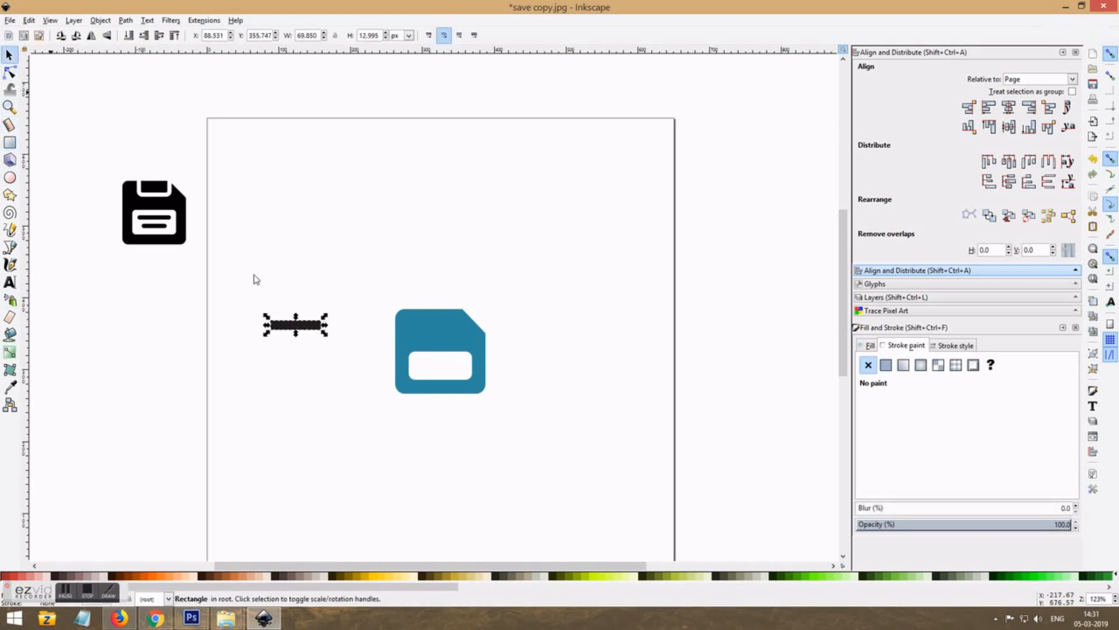
Step: Round the ends of the thin near-black rectangle fully into a pill-shaped bar
{"action": "key", "text": "z"}
{"action": "left_click", "coordinate": [292, 320]}
{"action": "left_click", "coordinate": [293, 321]}
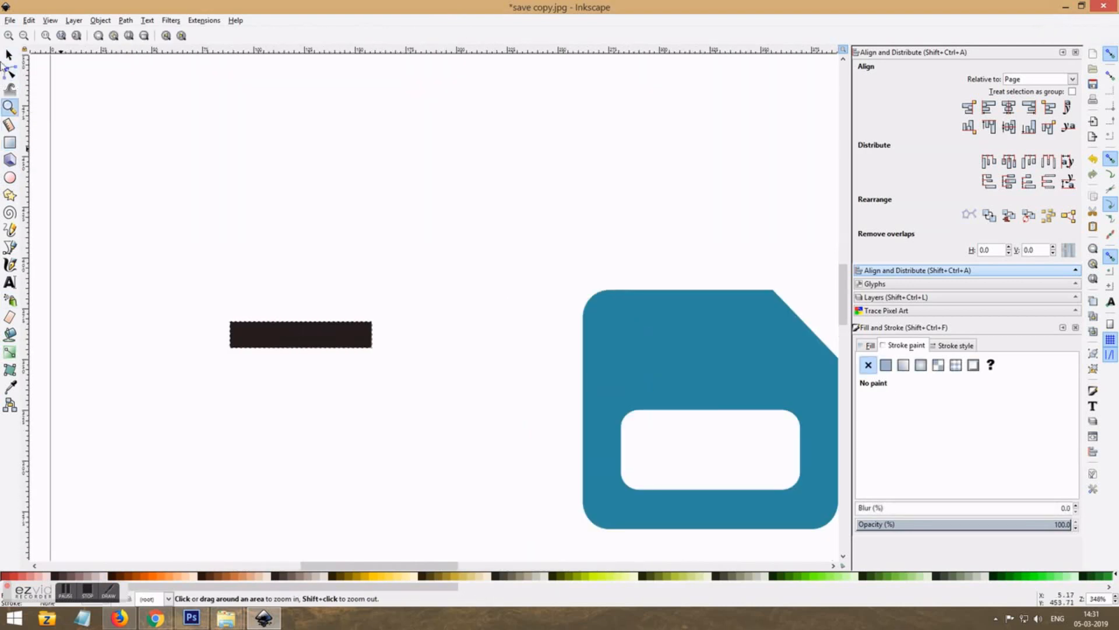
{"action": "left_click", "coordinate": [10, 73]}
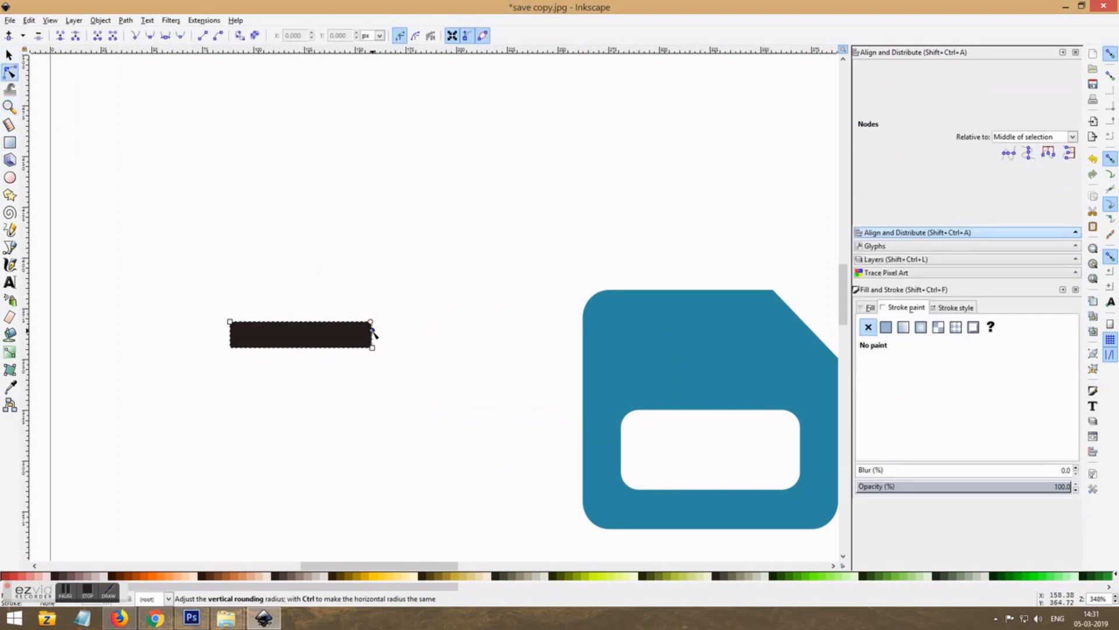
{"action": "left_click_drag", "start_coordinate": [374, 332], "coordinate": [360, 321]}
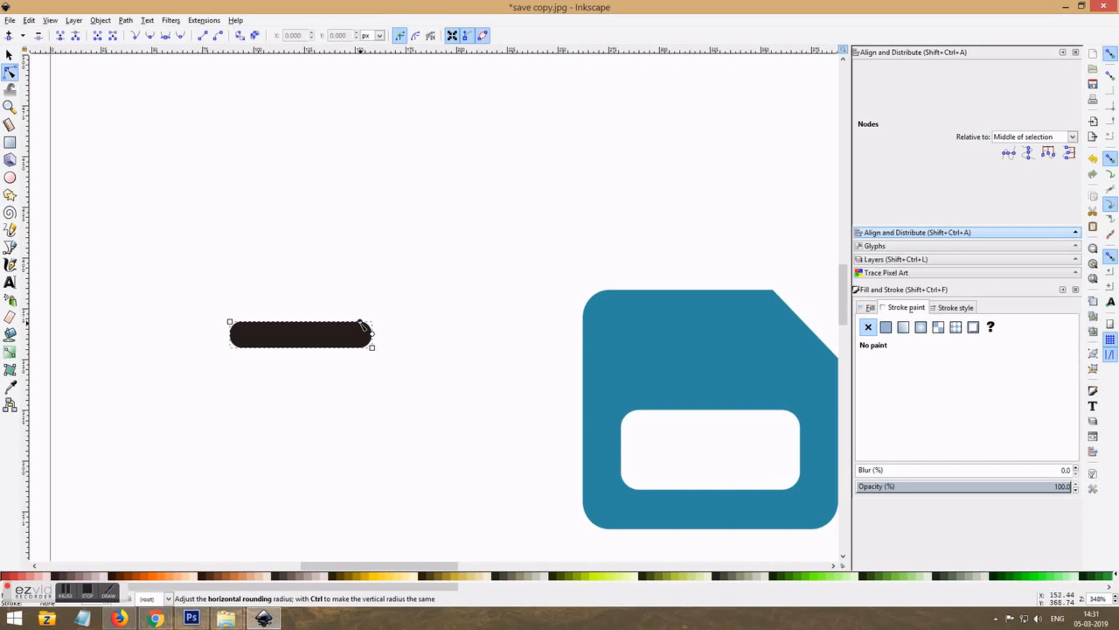
Step: Move the pill-shaped bar into the upper part of the white label window and resize it to about 69 × 10 px
{"action": "key", "text": "s"}
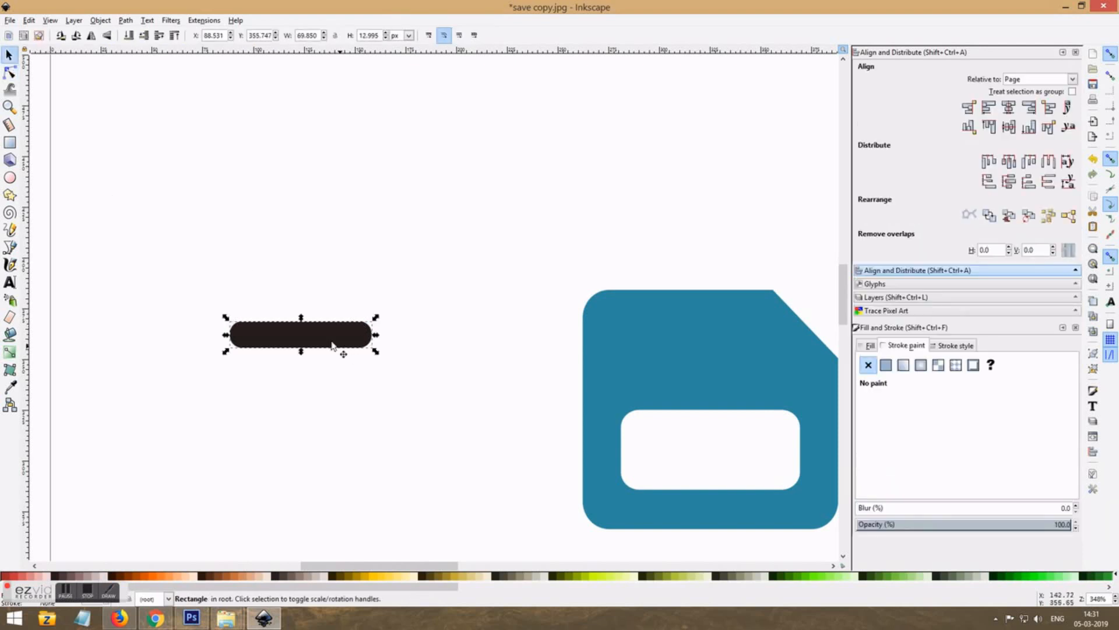
{"action": "mouse_move", "coordinate": [332, 345]}
{"action": "left_mouse_down"}
{"action": "mouse_move", "coordinate": [652, 377]}
{"action": "mouse_move", "coordinate": [699, 428]}
{"action": "mouse_move", "coordinate": [767, 453]}
{"action": "mouse_move", "coordinate": [786, 438]}
{"action": "mouse_move", "coordinate": [530, 388]}
{"action": "left_mouse_up"}
{"action": "key", "text": "Escape"}
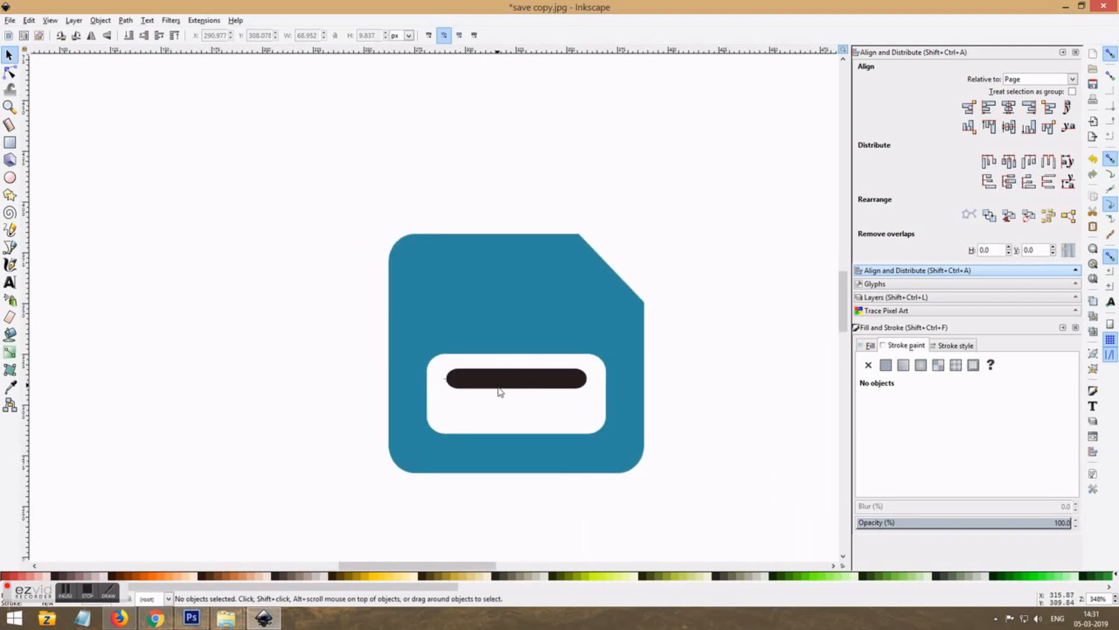
Step: Reduce the corner rounding of the near-black bar in the label window
{"action": "scroll", "coordinate": [500, 392], "scroll_direction": "up", "scroll_amount": 1}
{"action": "key", "text": "n"}
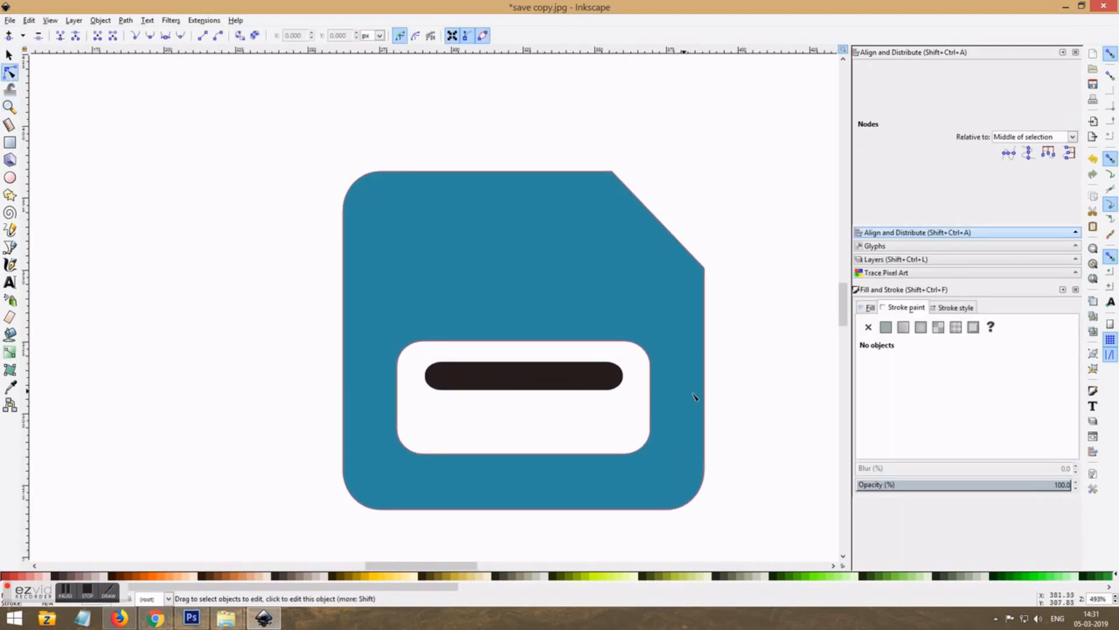
{"action": "left_click", "coordinate": [610, 376]}
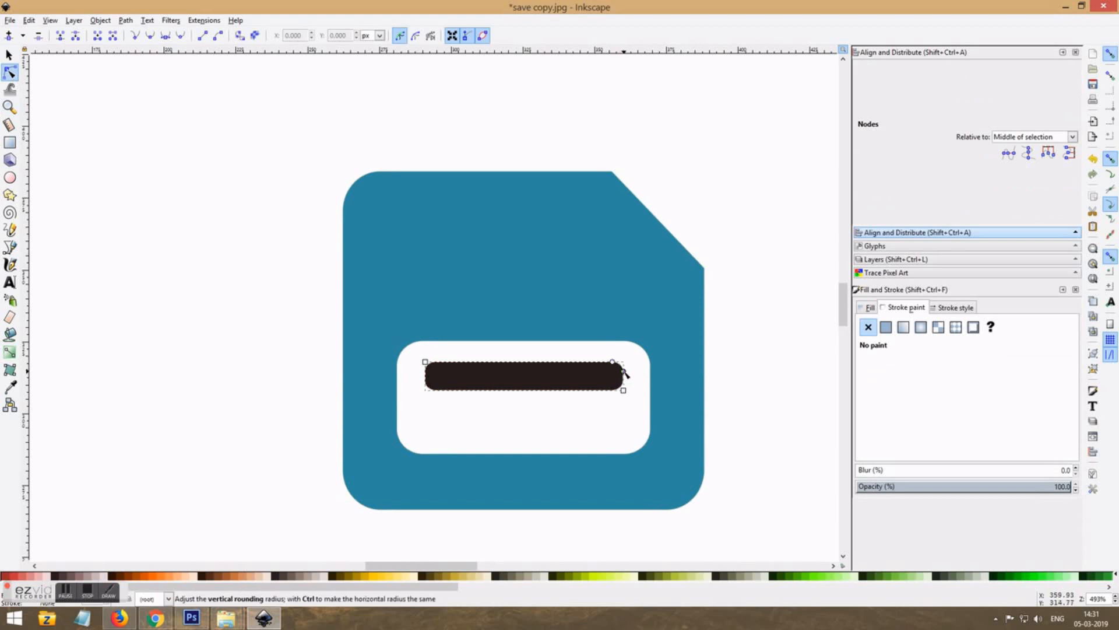
{"action": "key", "text": "Escape"}
{"action": "key", "text": "s"}
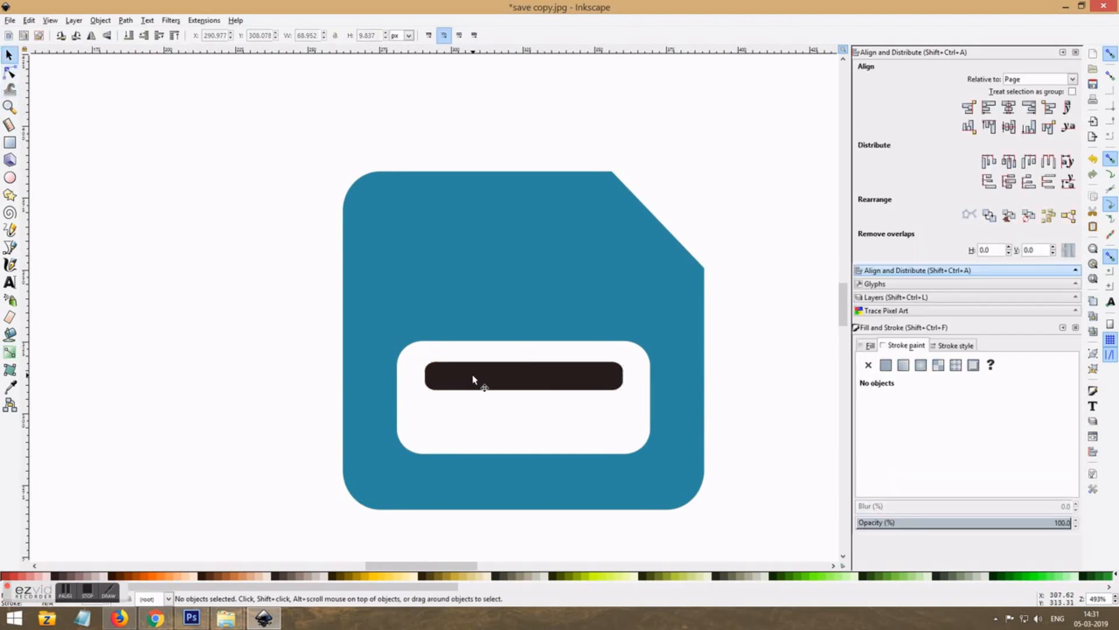
Step: Duplicate the near-black bar and place the copy directly below the original inside the label window
{"action": "left_click", "coordinate": [474, 379]}
{"action": "key", "text": "ctrl+d"}
{"action": "left_click_drag", "start_coordinate": [477, 380], "coordinate": [502, 417]}
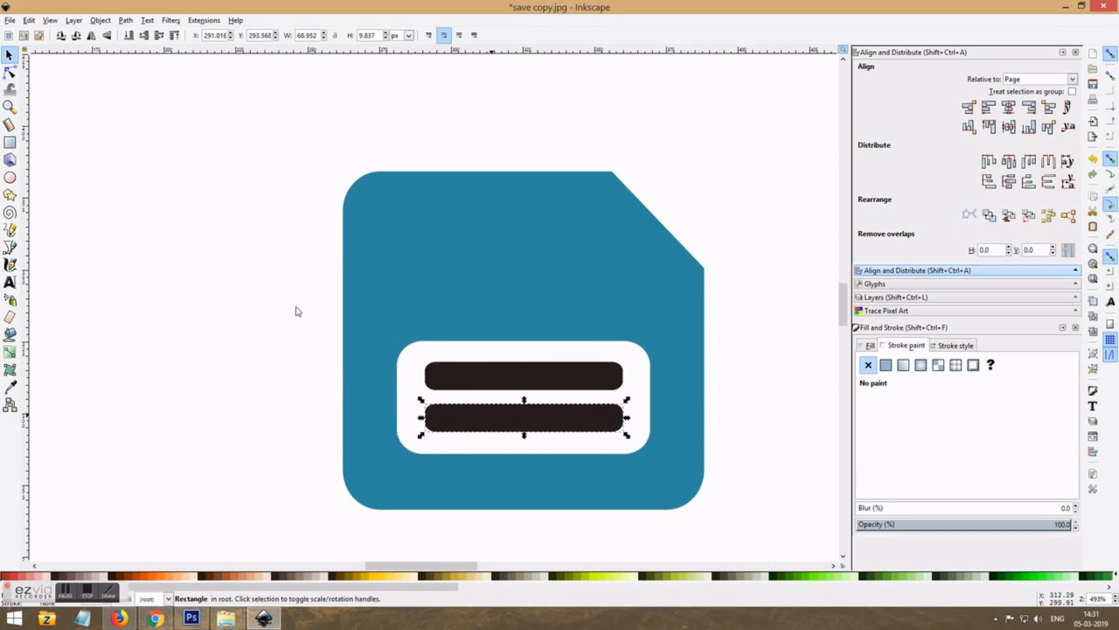
Step: Shorten the lower bar to about 55 px wide, keeping its height
{"action": "key", "text": "z"}
{"action": "left_click", "coordinate": [23, 35]}
{"action": "left_click", "coordinate": [23, 36]}
{"action": "left_click", "coordinate": [24, 36]}
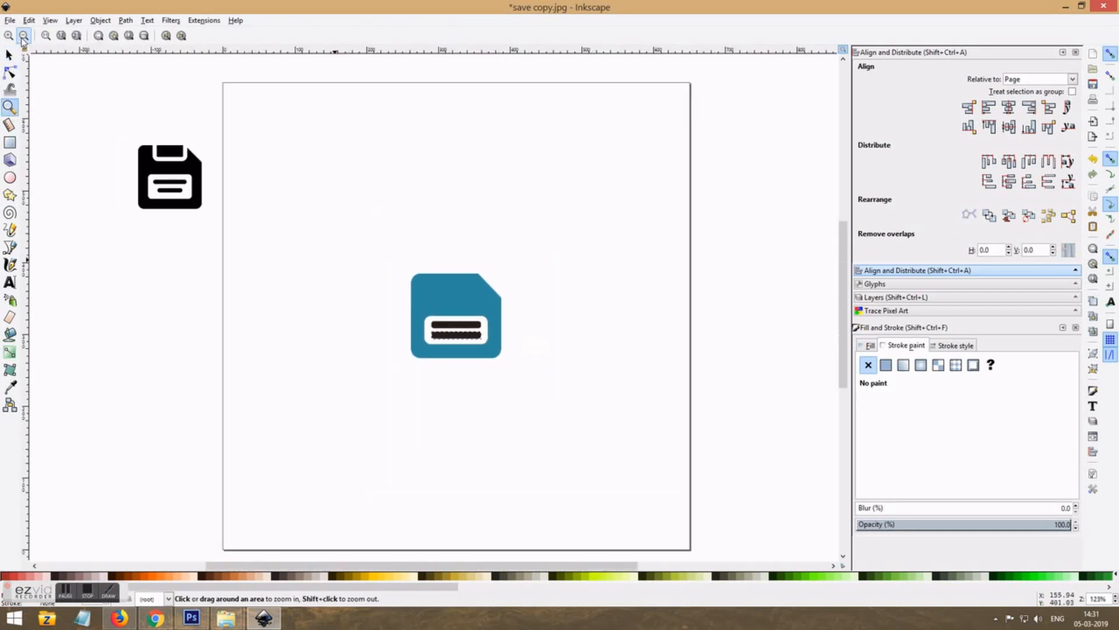
{"action": "left_click", "coordinate": [9, 54]}
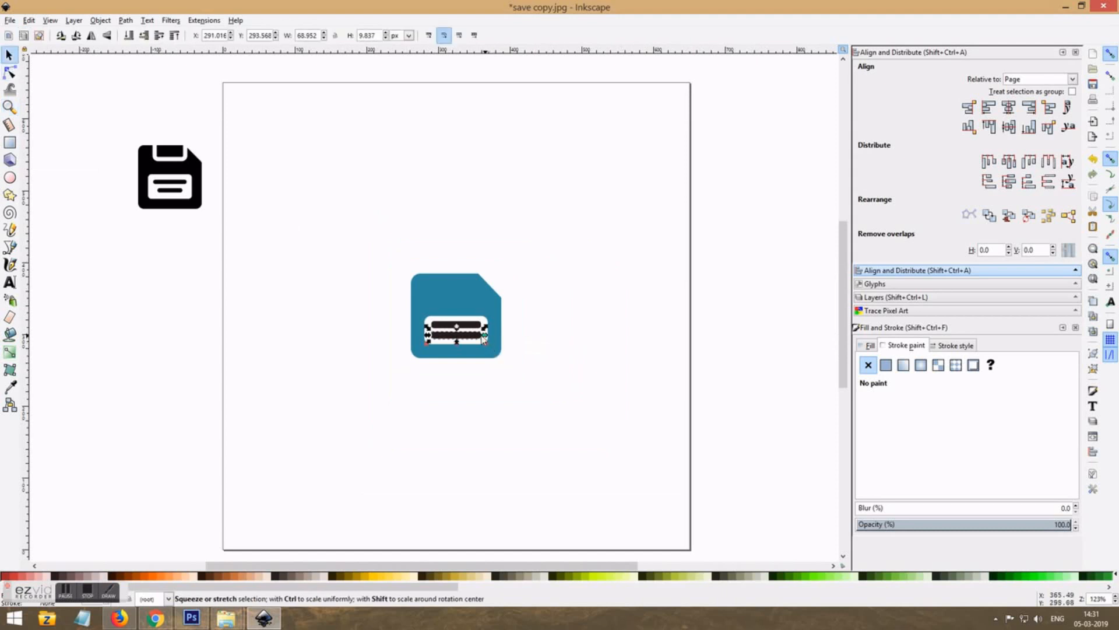
{"action": "left_click_drag", "start_coordinate": [484, 340], "coordinate": [476, 340]}
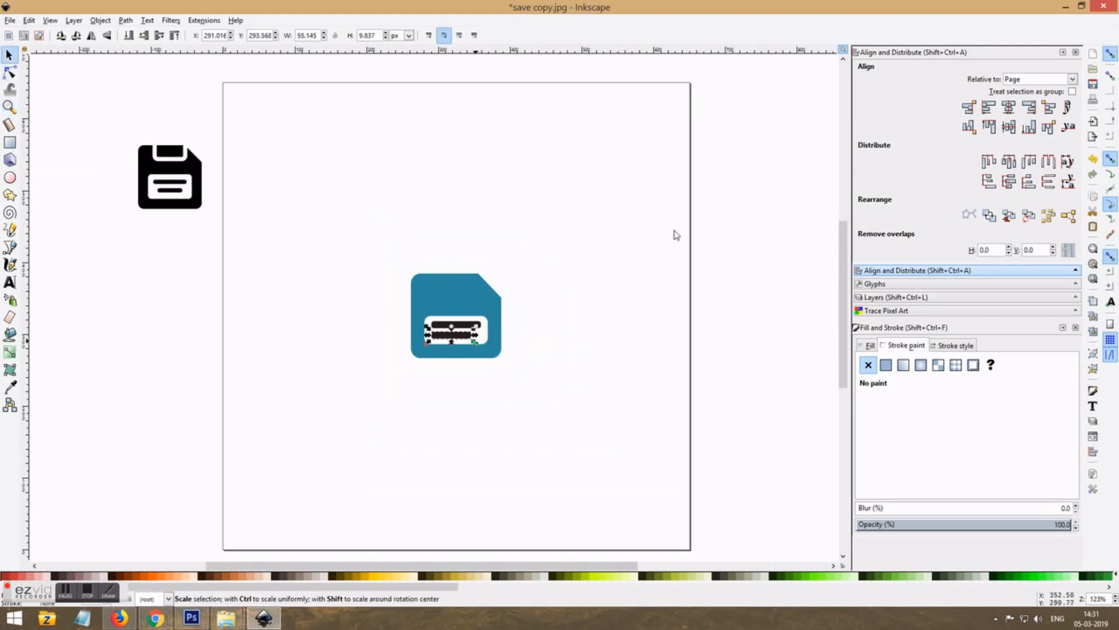
Step: Center the lower bar horizontally relative to the page
{"action": "left_click", "coordinate": [1012, 129]}
{"action": "key", "text": "ctrl+z"}
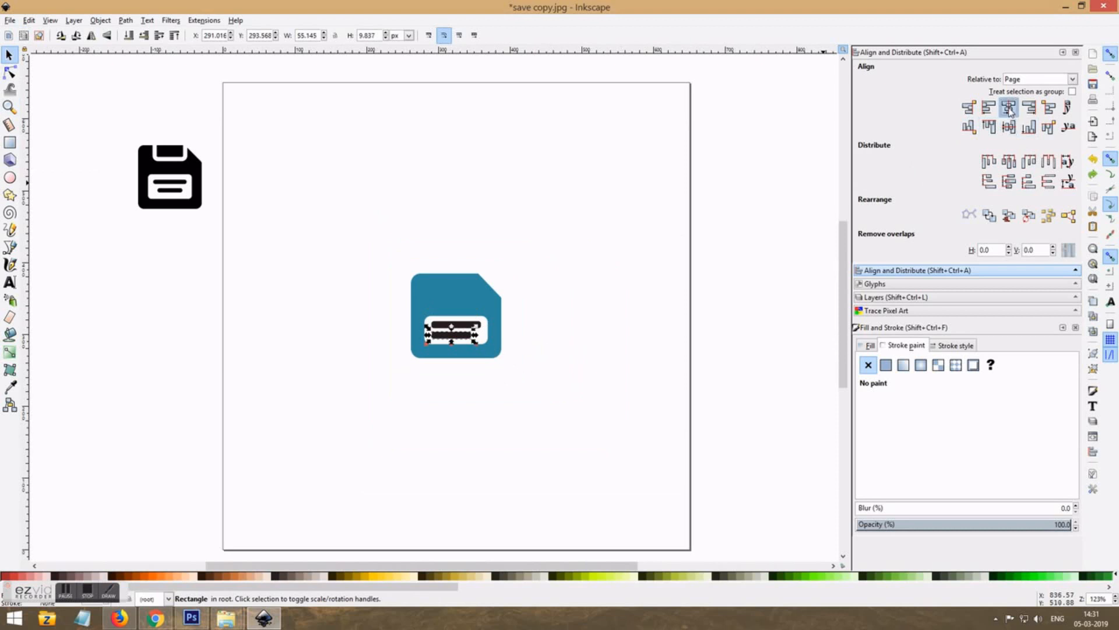
{"action": "left_click", "coordinate": [1009, 109]}
{"action": "left_click", "coordinate": [780, 237]}
Step: Select both near-black bars and center them horizontally relative to the page
{"action": "left_click", "coordinate": [469, 326]}
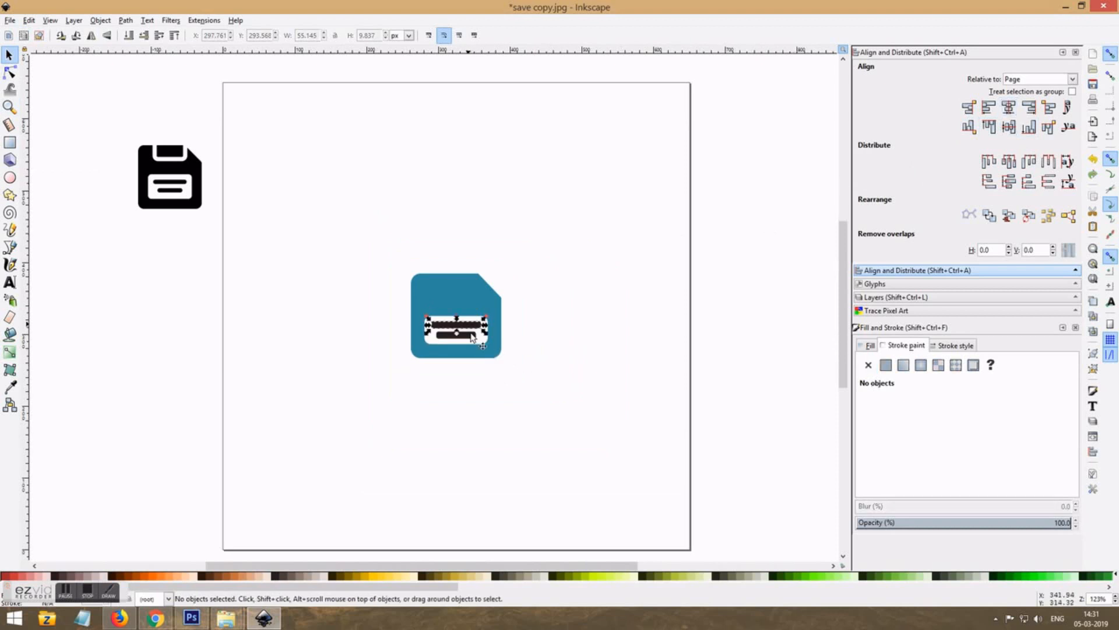
{"action": "left_click", "coordinate": [473, 335], "text": "shift"}
{"action": "left_click", "coordinate": [1013, 110]}
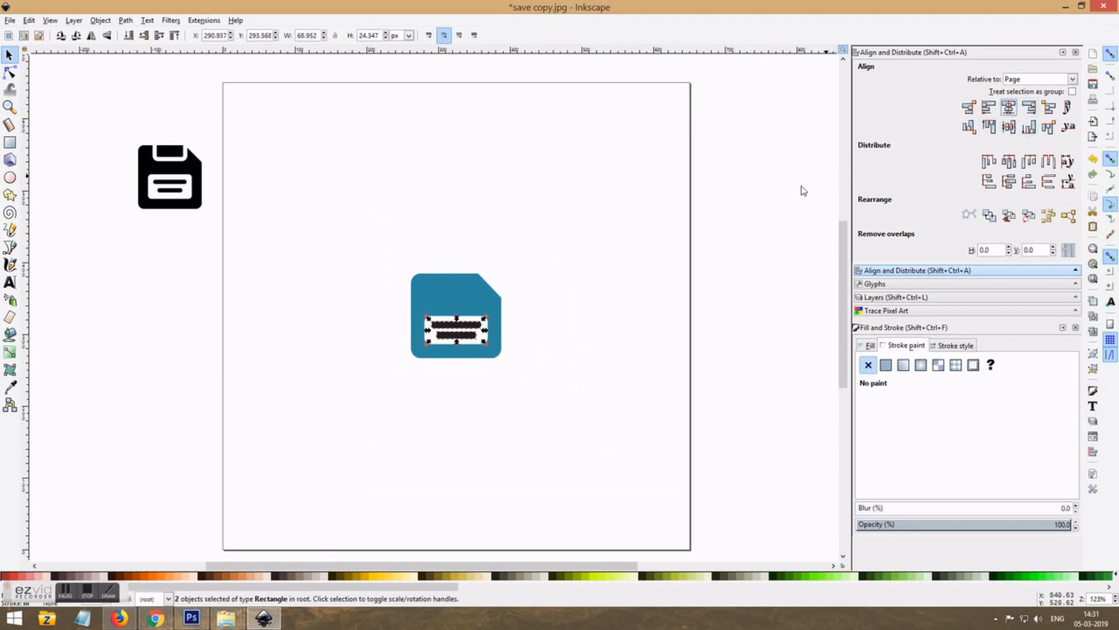
{"action": "left_click", "coordinate": [783, 192]}
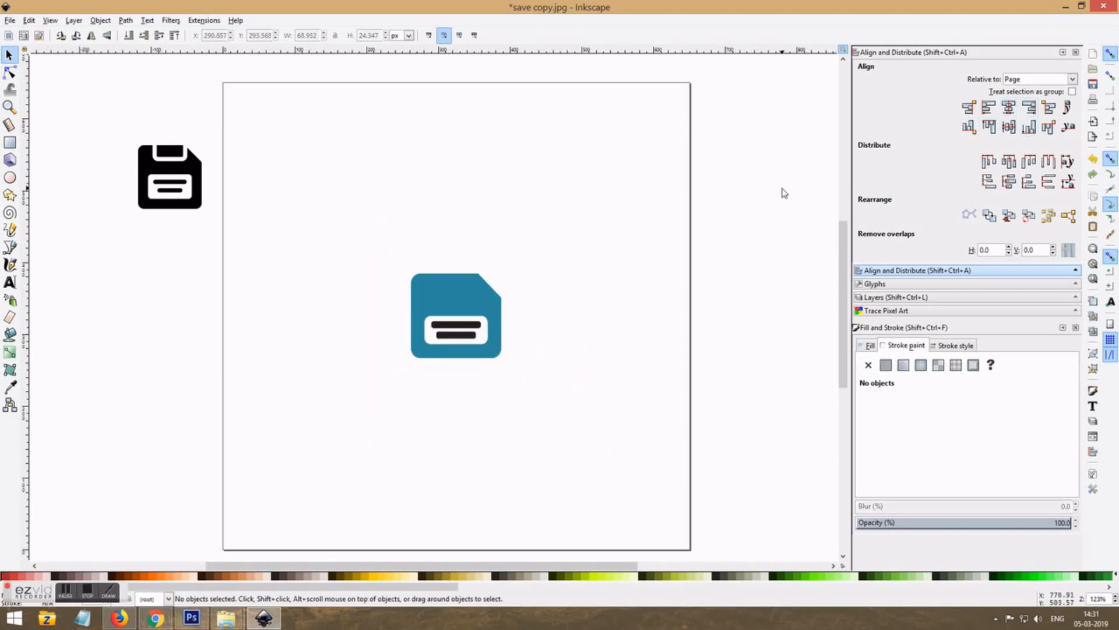
Step: Recolor both near-black label bars with the blue sampled from the floppy body
{"action": "left_click", "coordinate": [456, 326]}
{"action": "left_click", "coordinate": [461, 336], "text": "shift"}
{"action": "left_click", "coordinate": [10, 387]}
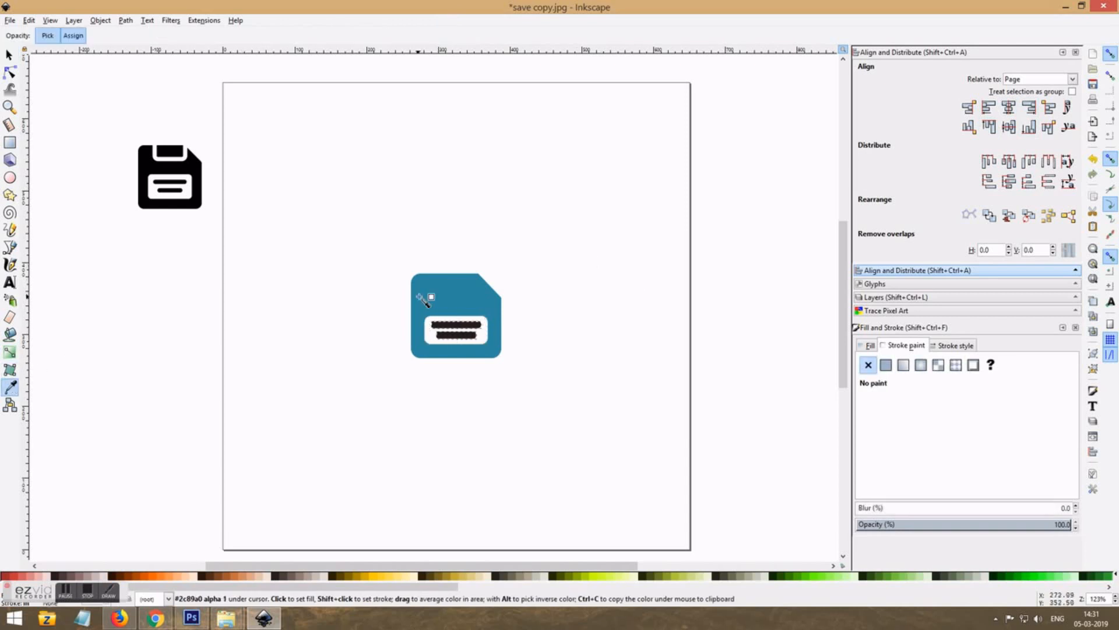
{"action": "left_click", "coordinate": [425, 300]}
{"action": "left_click", "coordinate": [9, 55]}
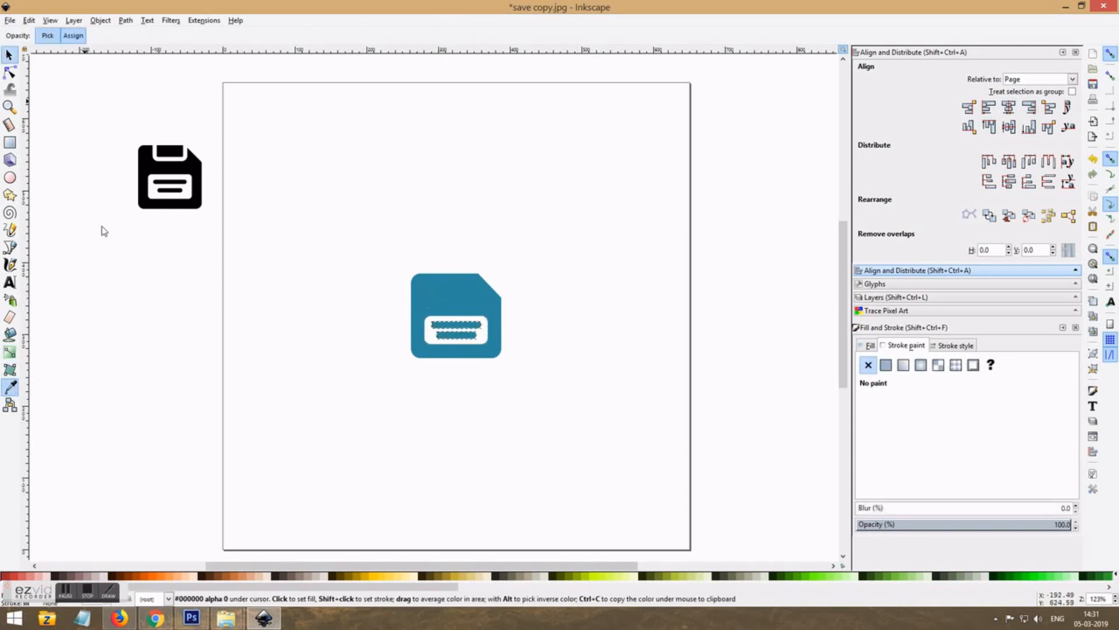
{"action": "left_click", "coordinate": [177, 290]}
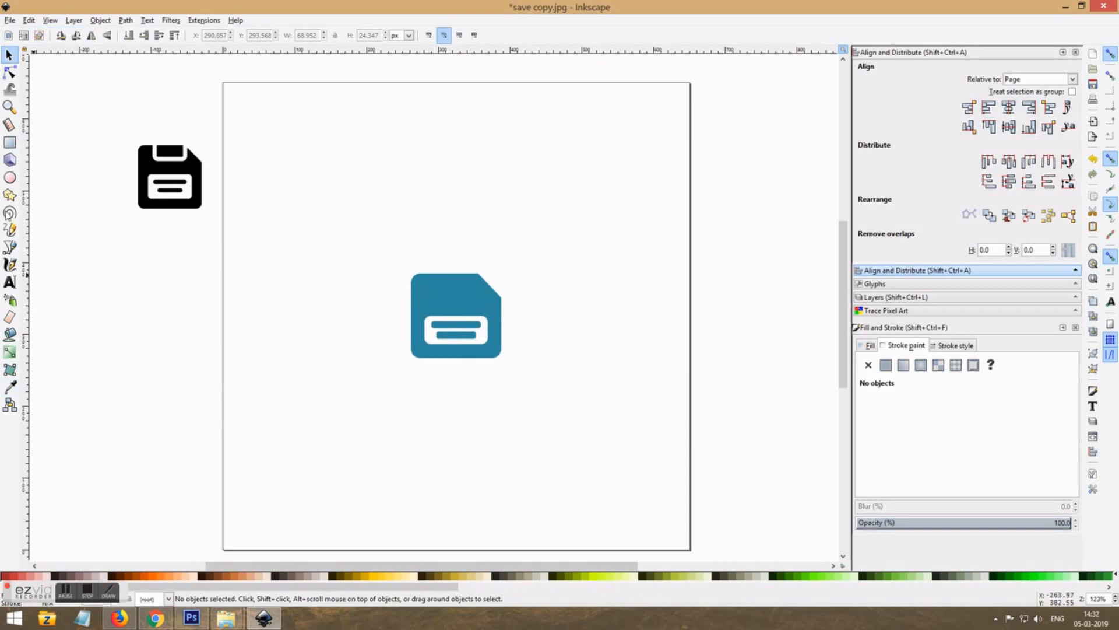
Step: Draw a rectangle about 61 by 34 px just above the floppy body and fill it with near-black #241C1C
{"action": "left_click", "coordinate": [8, 143]}
{"action": "left_click_drag", "start_coordinate": [431, 235], "coordinate": [474, 259]}
{"action": "left_click", "coordinate": [53, 579]}
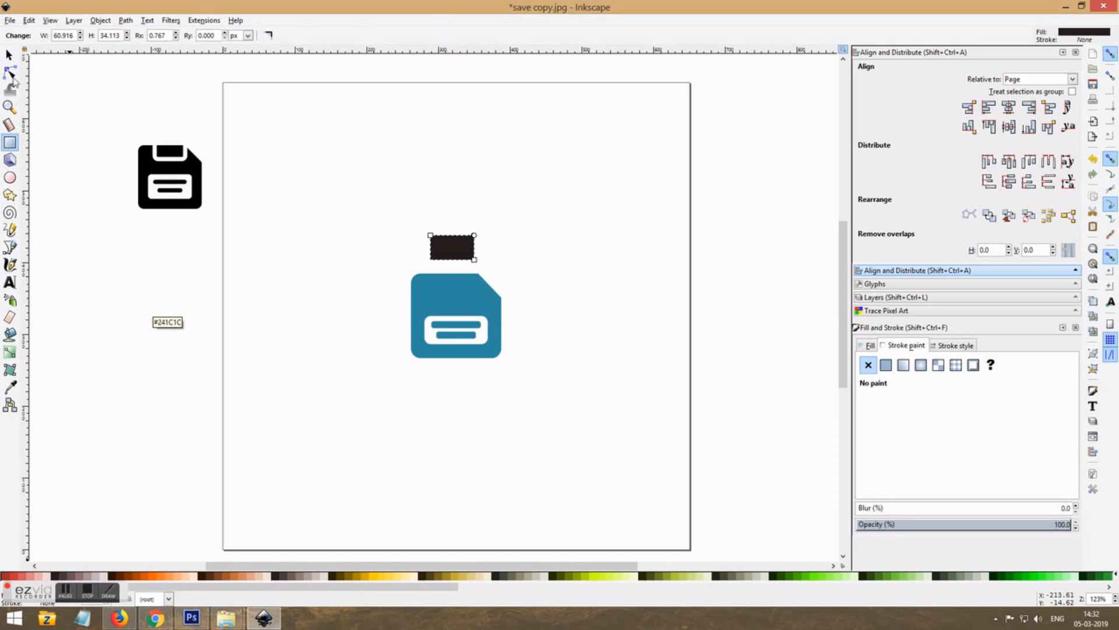
Step: Round the corners of the near-black rectangle above the floppy body
{"action": "left_click", "coordinate": [471, 252]}
{"action": "left_click", "coordinate": [471, 252]}
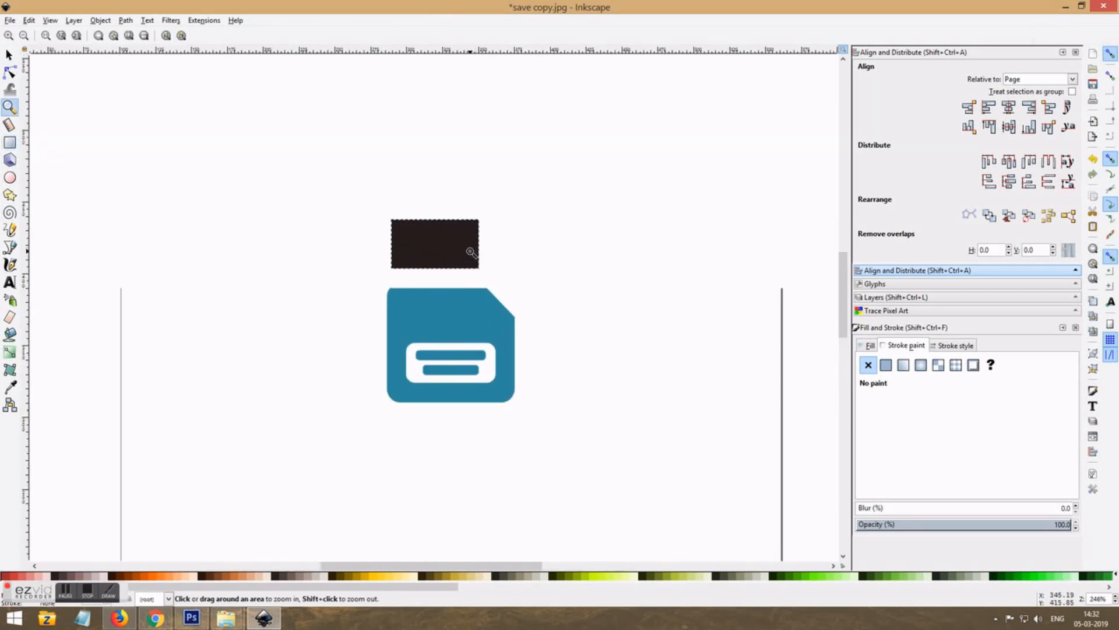
{"action": "left_click", "coordinate": [466, 246]}
{"action": "left_click", "coordinate": [10, 73]}
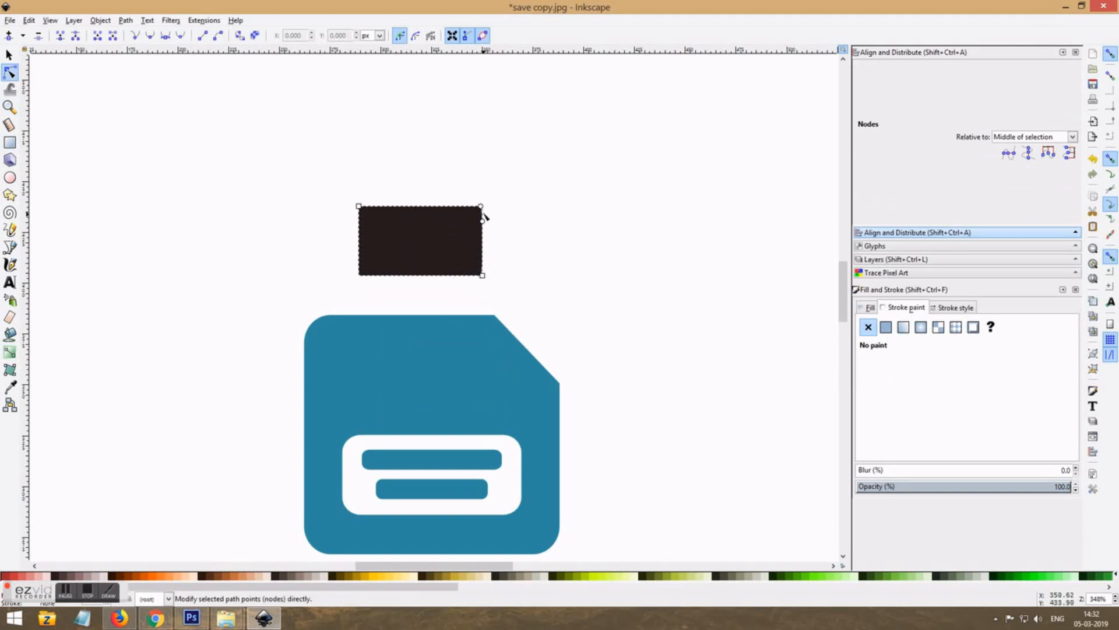
{"action": "left_click_drag", "start_coordinate": [481, 207], "coordinate": [468, 206]}
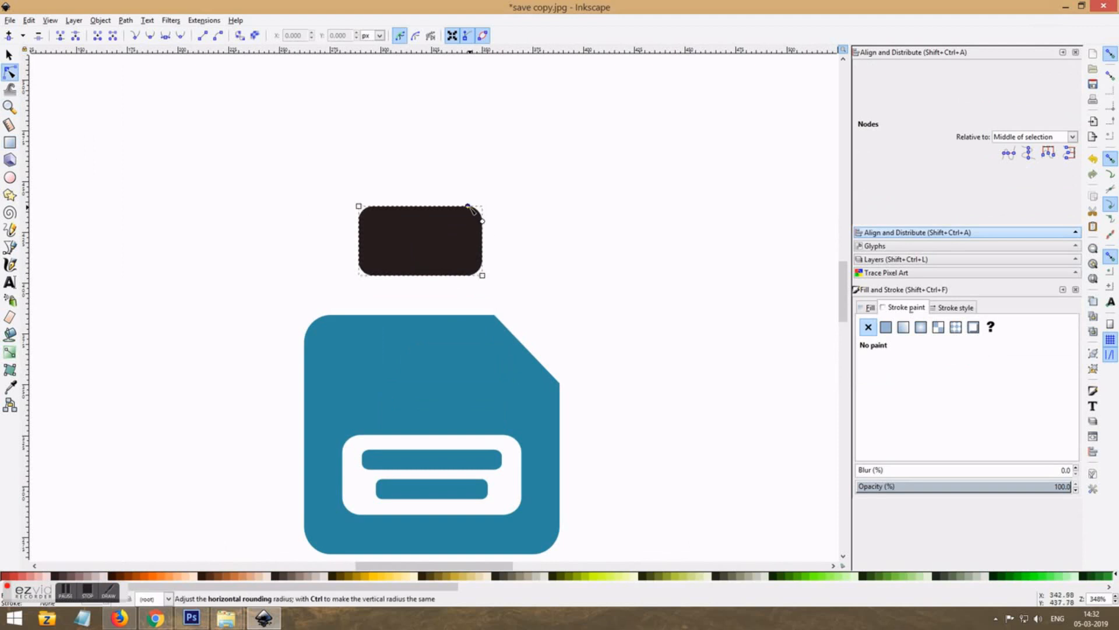
Step: Move the rounded rectangle over the middle of the body's upper edge and stretch it to about 58 px tall
{"action": "left_click", "coordinate": [9, 56]}
{"action": "left_click", "coordinate": [10, 107]}
{"action": "left_click", "coordinate": [23, 36]}
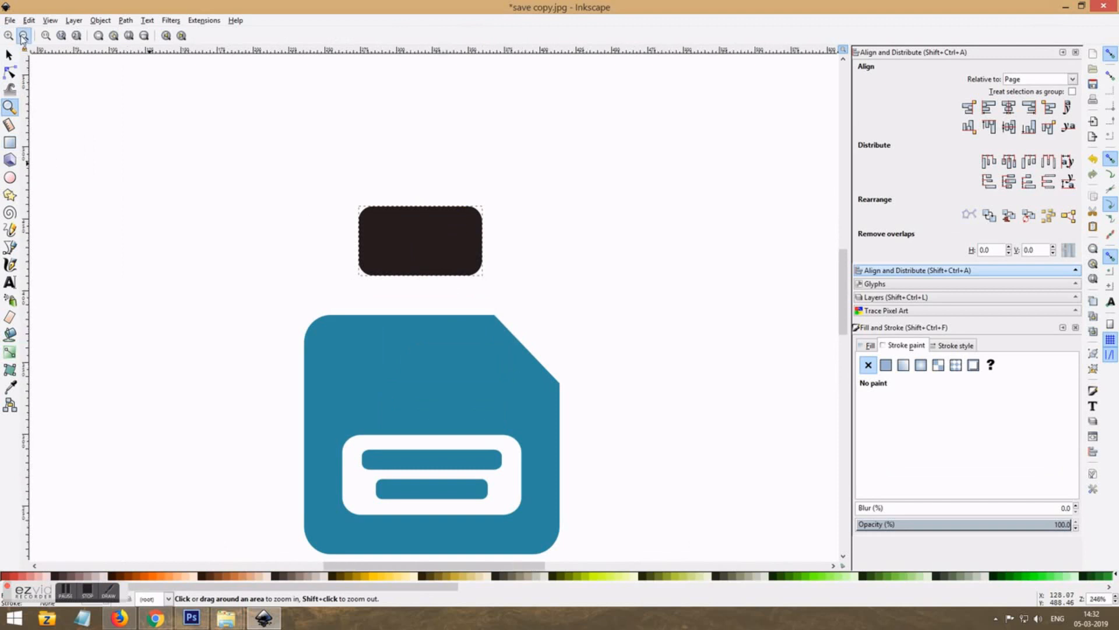
{"action": "left_click", "coordinate": [23, 36]}
{"action": "left_click", "coordinate": [22, 36]}
{"action": "left_click", "coordinate": [9, 57]}
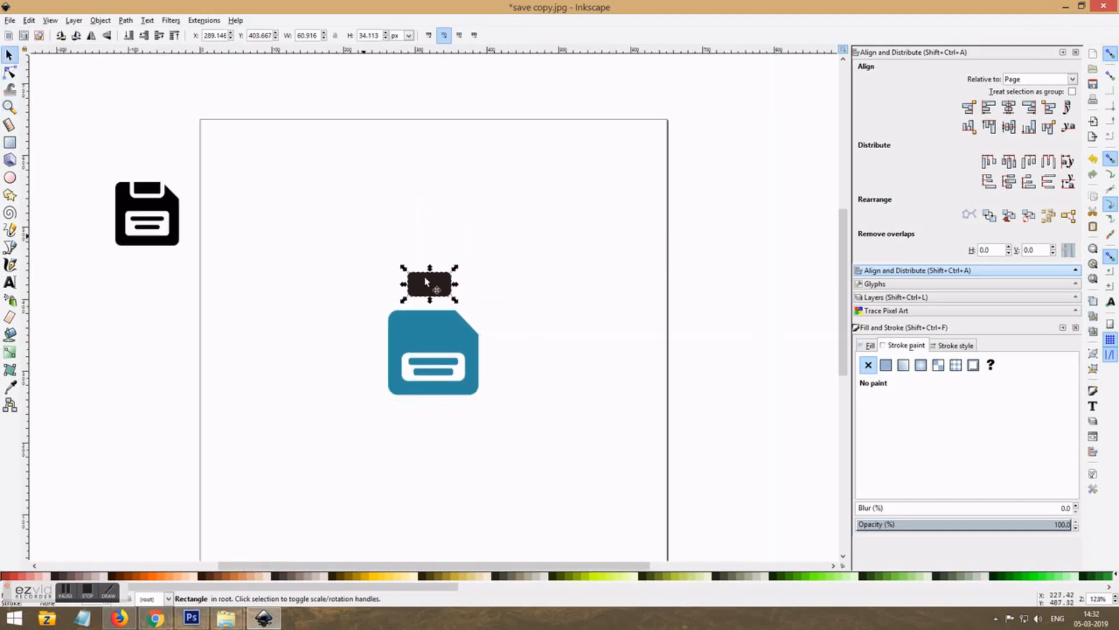
{"action": "left_click_drag", "start_coordinate": [429, 282], "coordinate": [446, 322]}
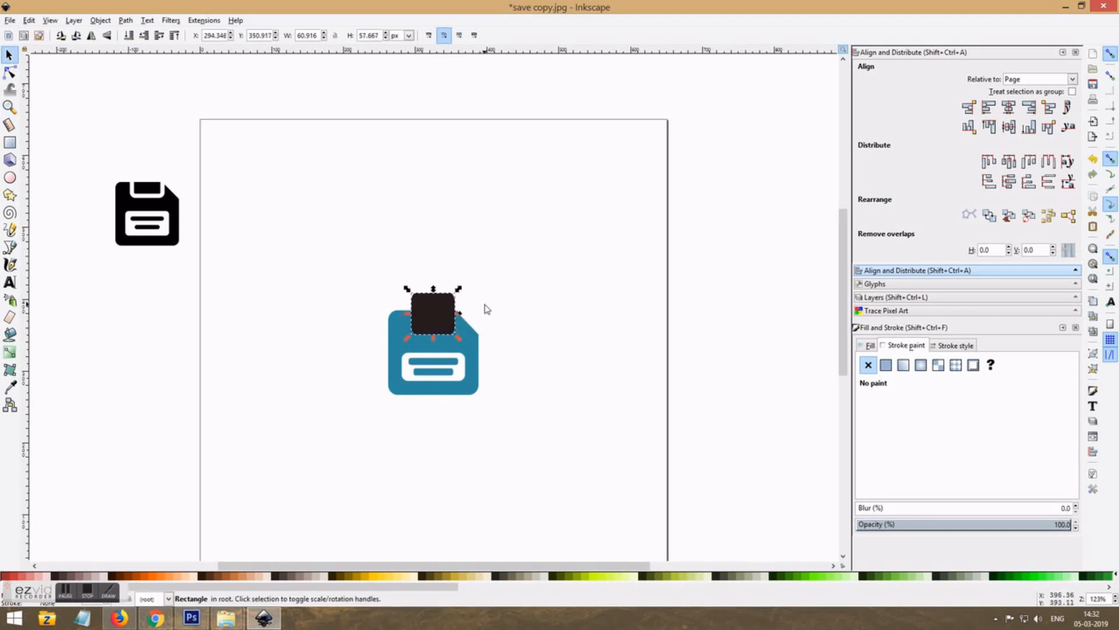
{"action": "key", "text": "Down"}
{"action": "key", "text": "Up"}
{"action": "left_click", "coordinate": [494, 306]}
Step: Adjust the stretched rectangle's corner rounding so the horizontal and vertical radii look even
{"action": "left_click", "coordinate": [439, 321]}
{"action": "key", "text": "z"}
{"action": "left_click", "coordinate": [439, 322]}
{"action": "left_click", "coordinate": [10, 72]}
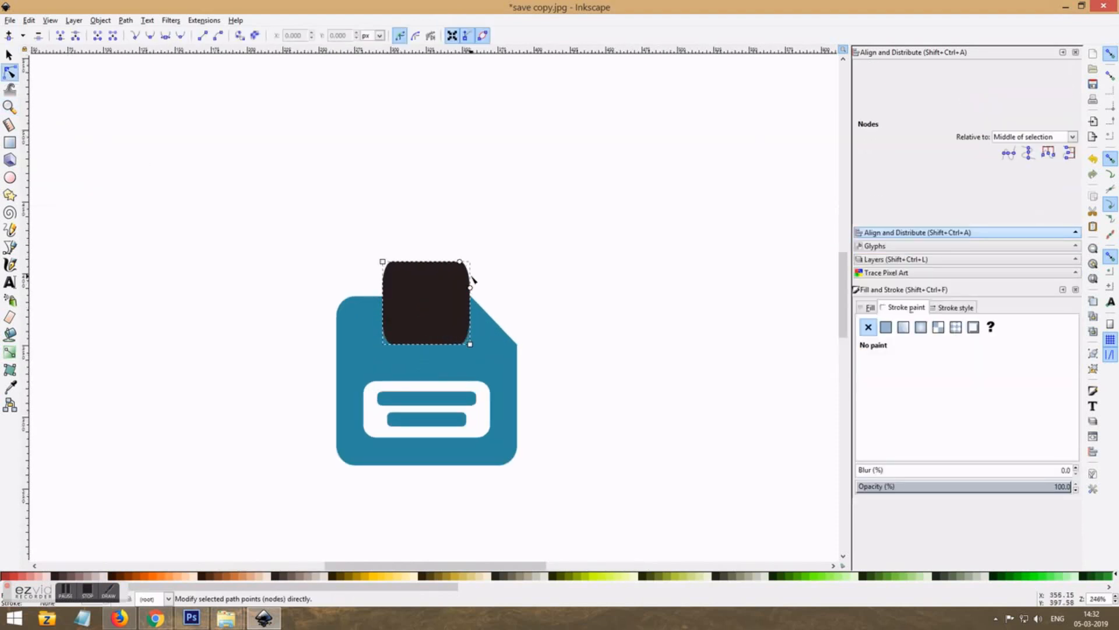
{"action": "left_click_drag", "start_coordinate": [460, 261], "coordinate": [472, 283]}
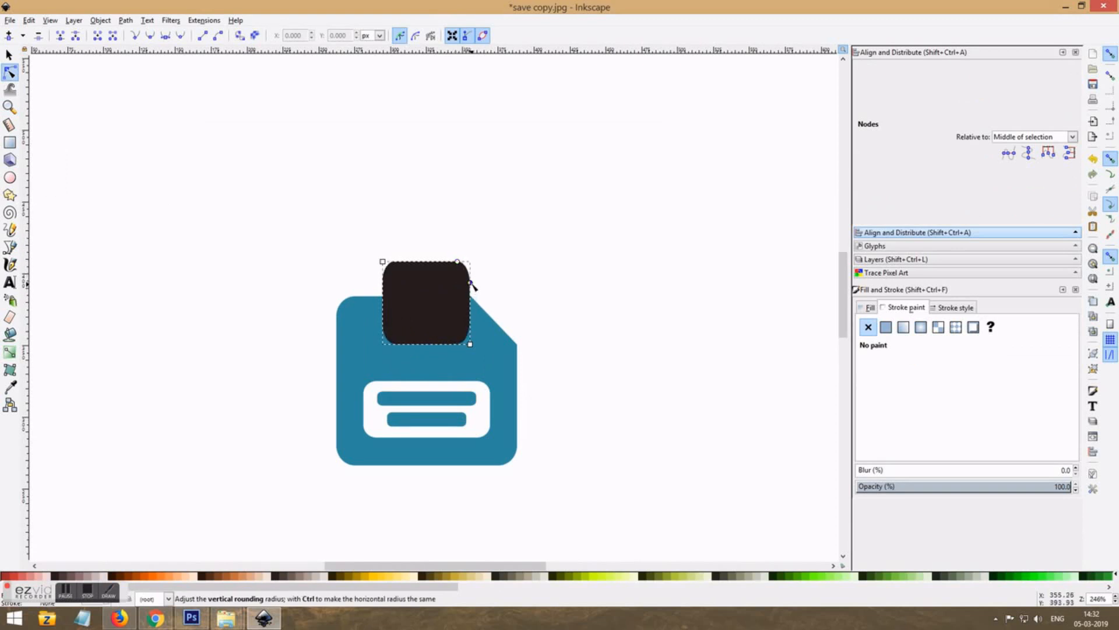
{"action": "left_click", "coordinate": [515, 286]}
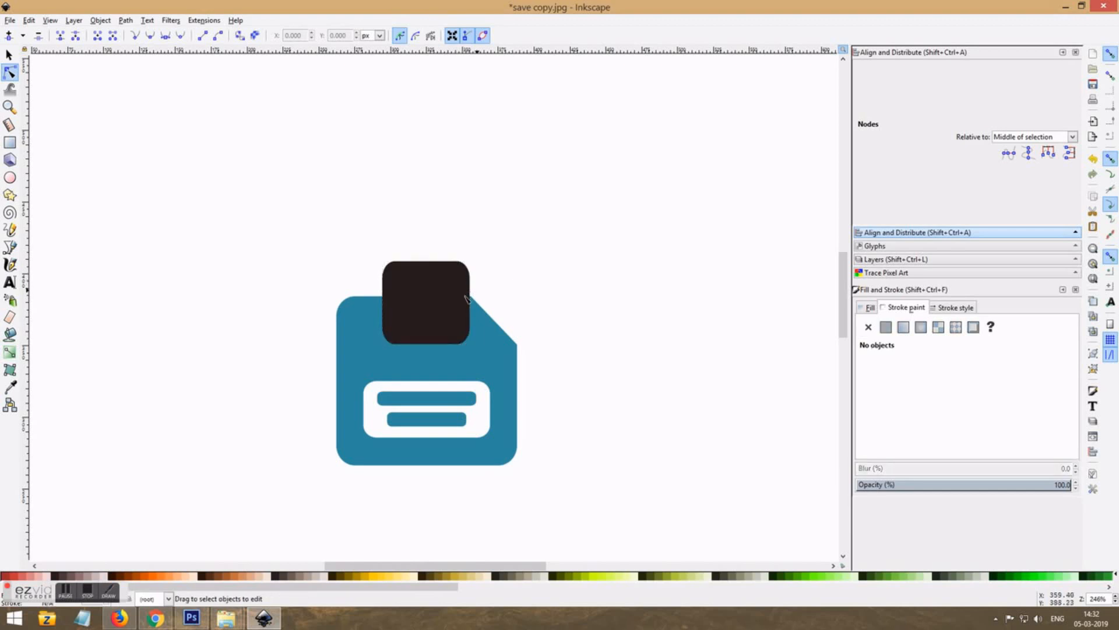
Step: Subtract the near-black rounded rectangle from the blue body with Difference to cut the shutter notch
{"action": "left_click", "coordinate": [10, 56]}
{"action": "left_click", "coordinate": [387, 304]}
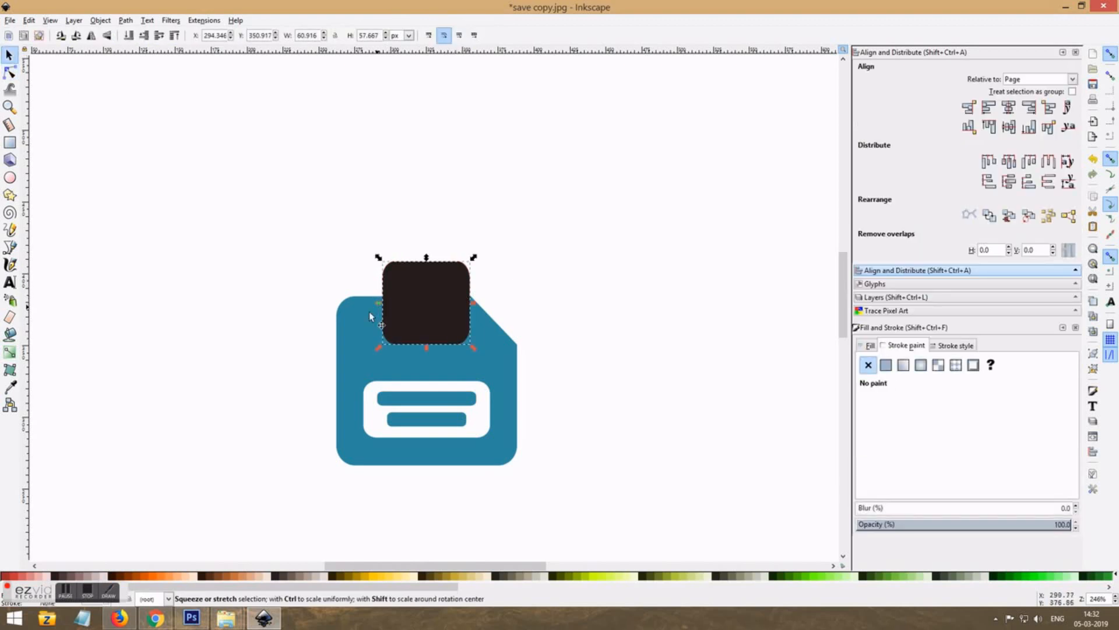
{"action": "left_click", "coordinate": [369, 309], "text": "shift"}
{"action": "left_click", "coordinate": [106, 22]}
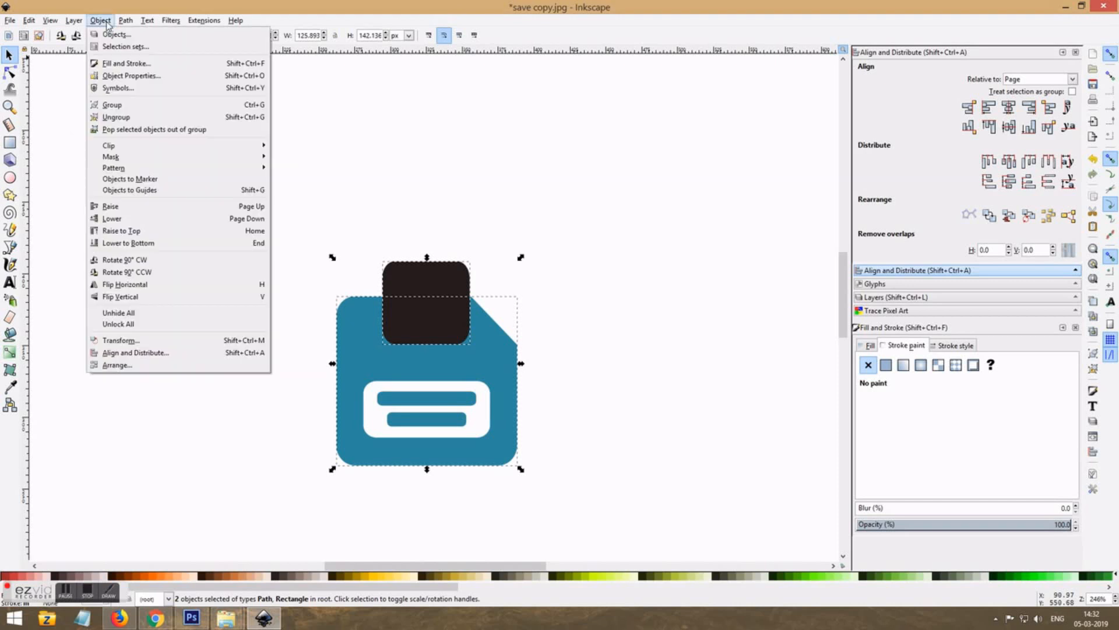
{"action": "mouse_move", "coordinate": [126, 20]}
{"action": "left_click", "coordinate": [143, 99]}
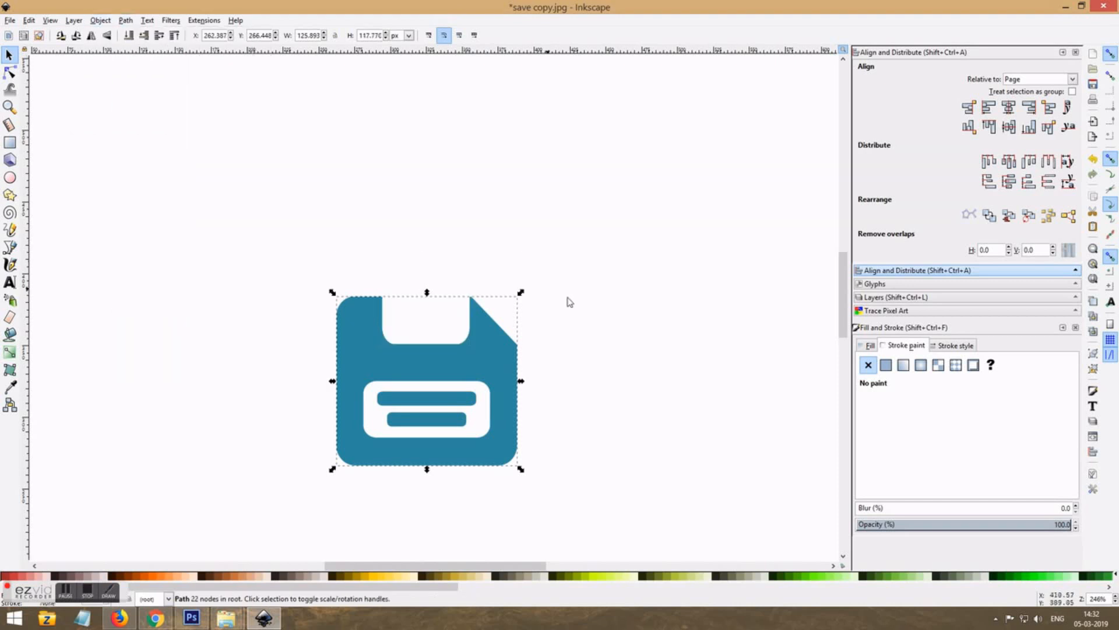
Step: Draw a near-black shutter rectangle about 47 by 27 px inside the notch, flush with the body's upper edge
{"action": "key", "text": "z"}
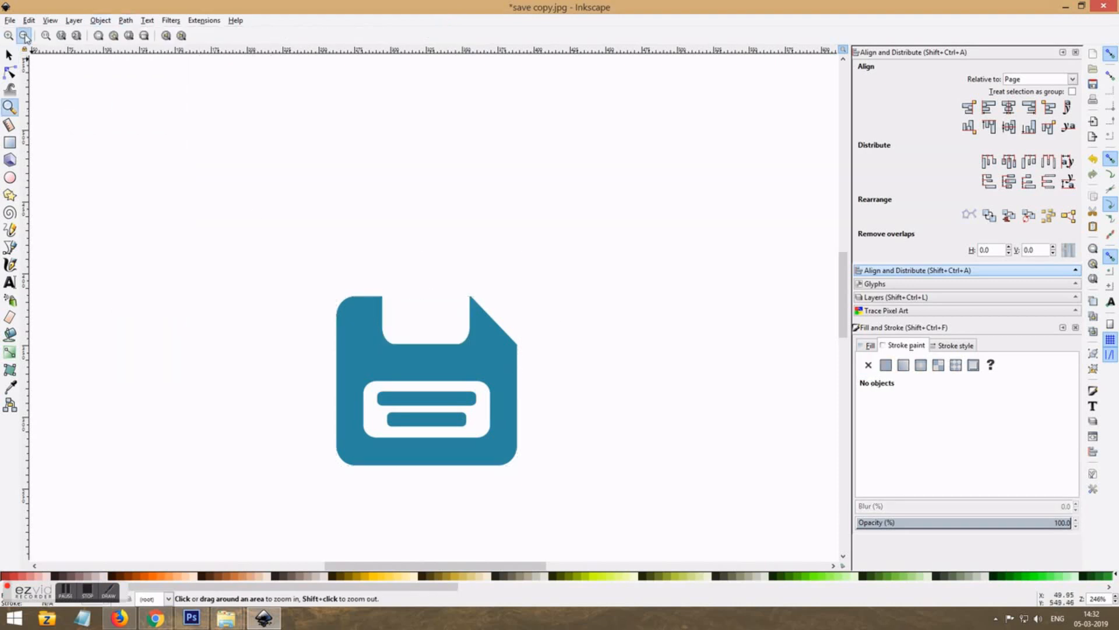
{"action": "left_click", "coordinate": [24, 36]}
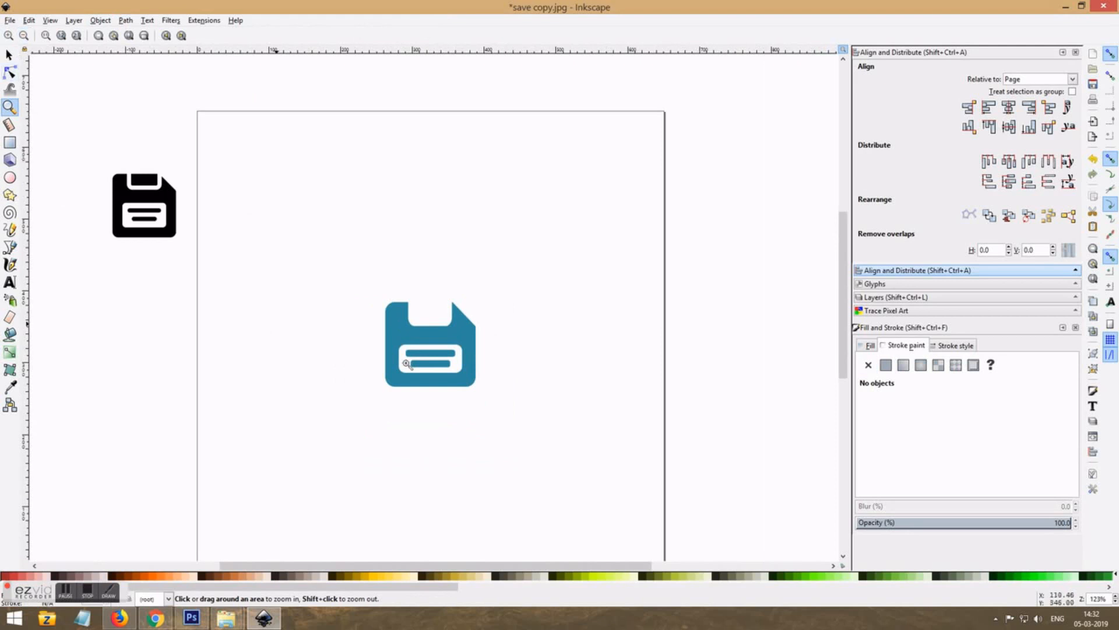
{"action": "left_click", "coordinate": [469, 305]}
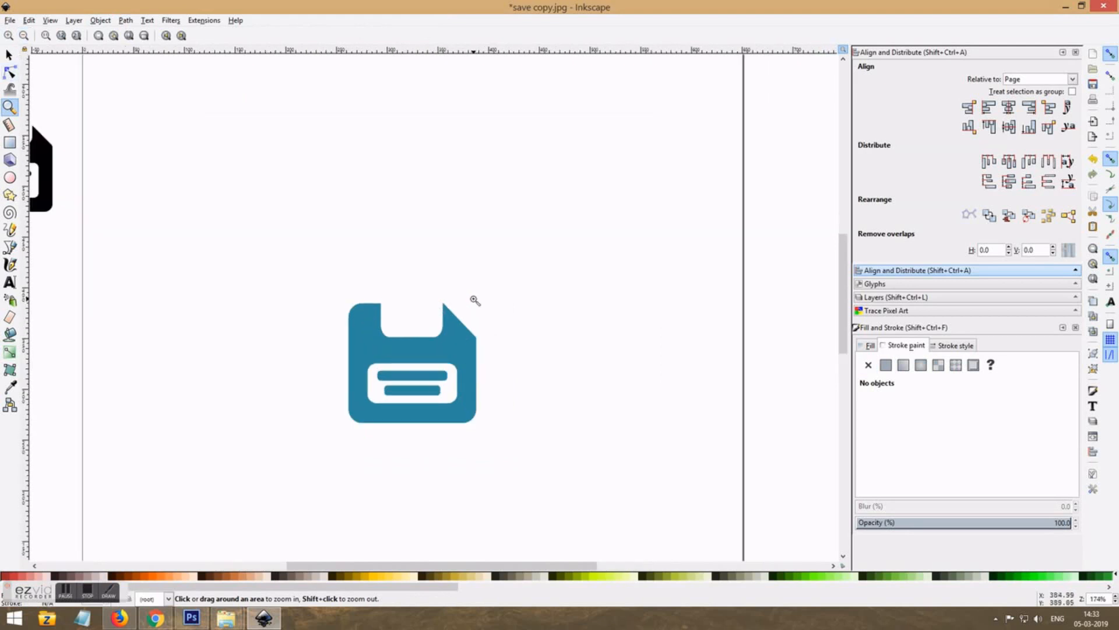
{"action": "left_click", "coordinate": [10, 142]}
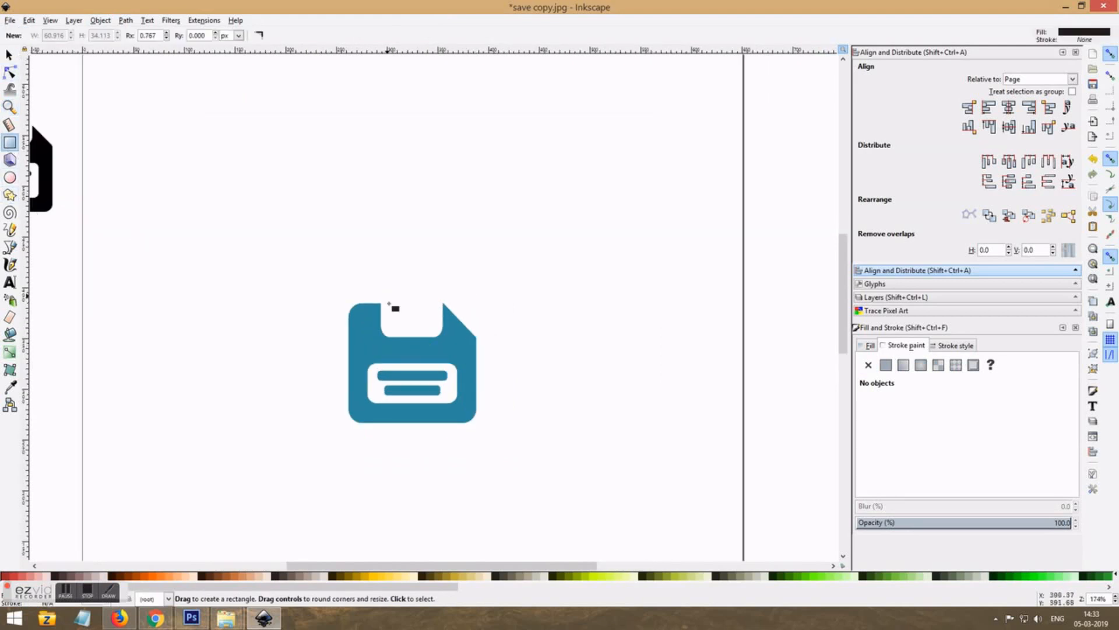
{"action": "left_click_drag", "start_coordinate": [388, 303], "coordinate": [436, 331]}
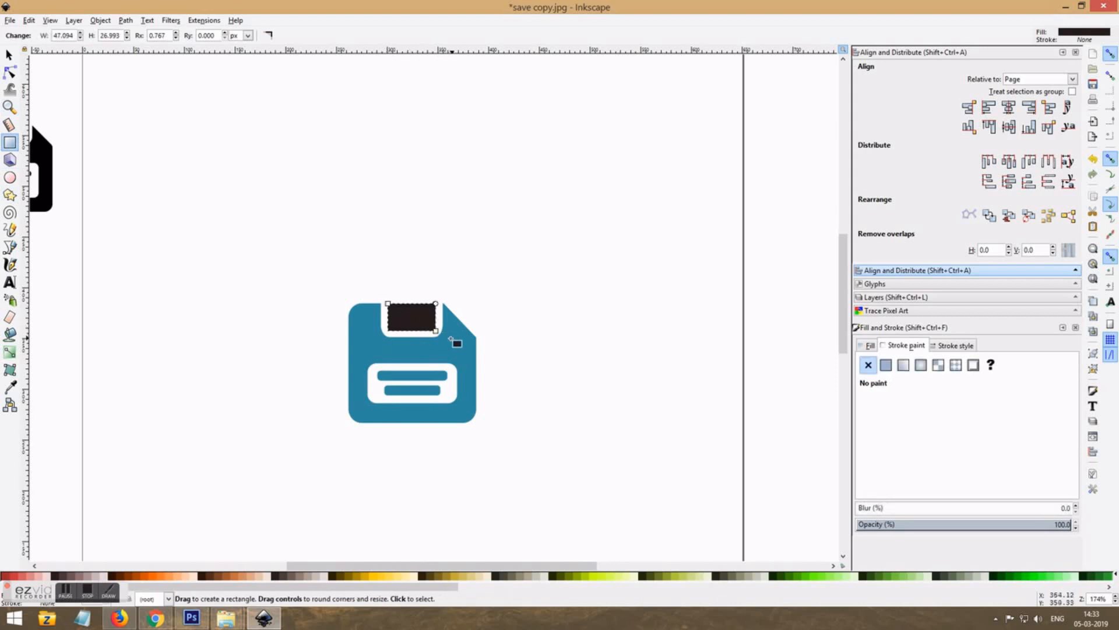
{"action": "left_click", "coordinate": [7, 55]}
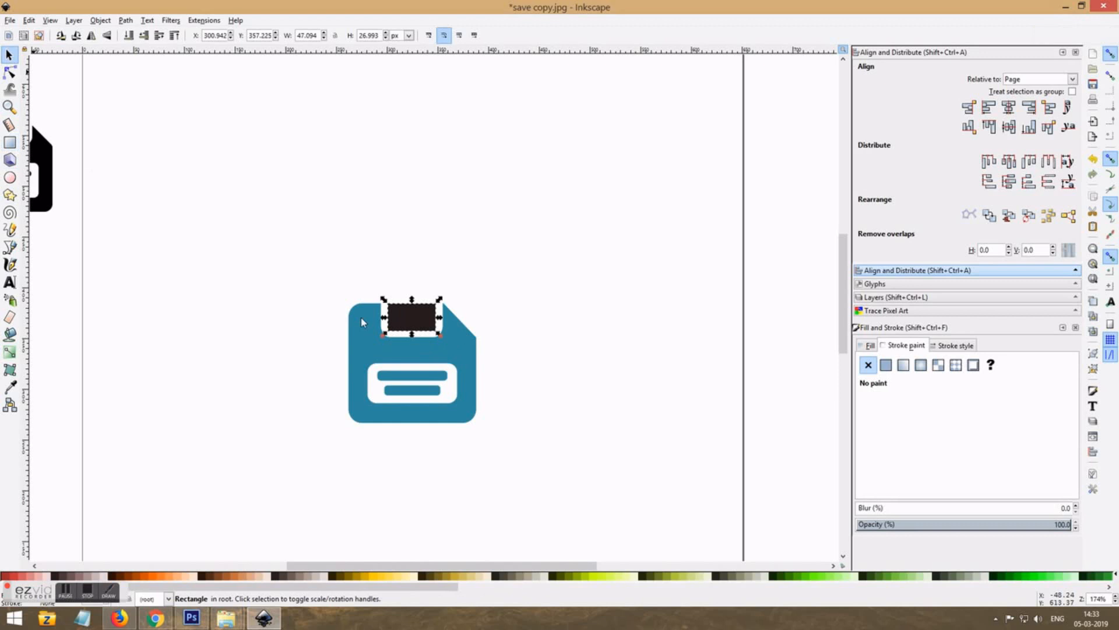
Step: Round the corners of the shutter rectangle slightly
{"action": "key", "text": "z"}
{"action": "left_click", "coordinate": [413, 311]}
{"action": "left_click", "coordinate": [413, 311]}
{"action": "left_click", "coordinate": [413, 311]}
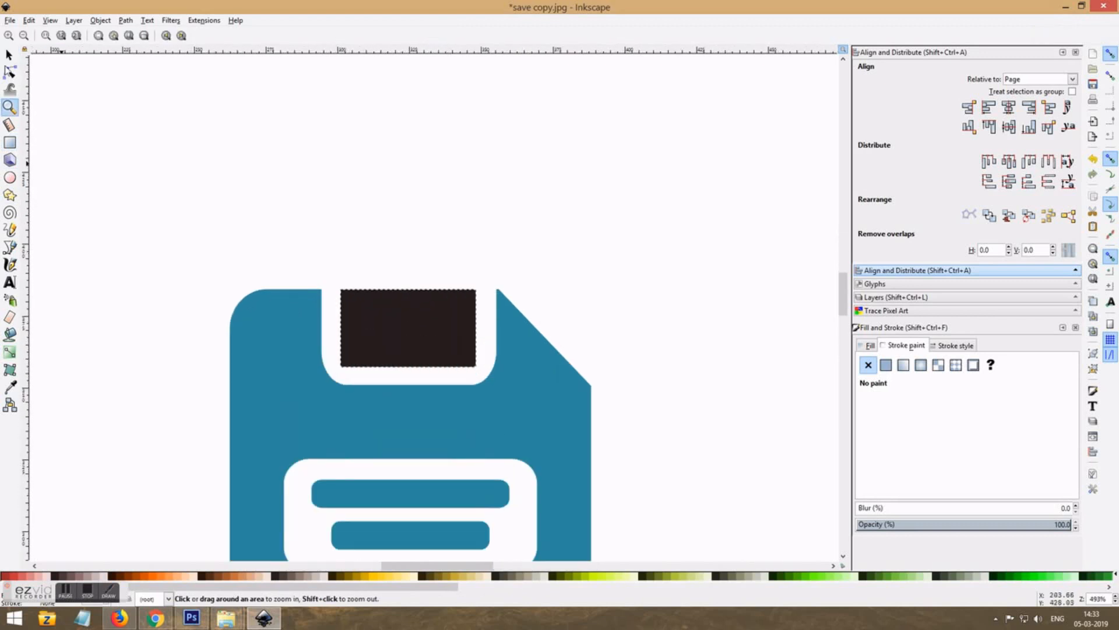
{"action": "left_click", "coordinate": [10, 72]}
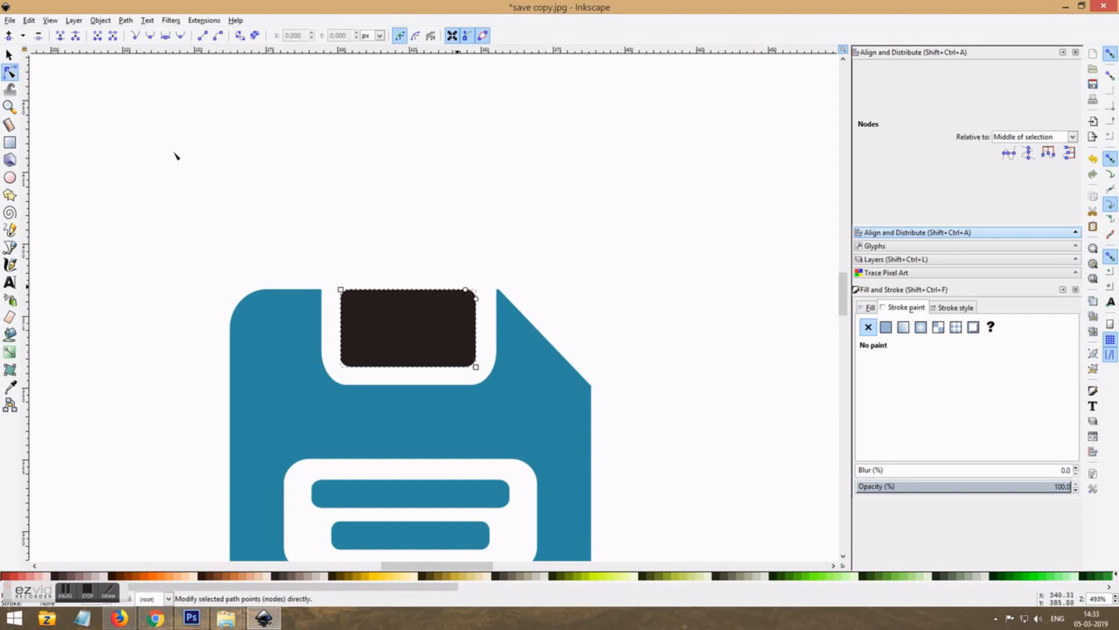
Step: Stretch the shutter rectangle upward past the body's upper edge to a height of about 31 px
{"action": "left_click", "coordinate": [9, 54]}
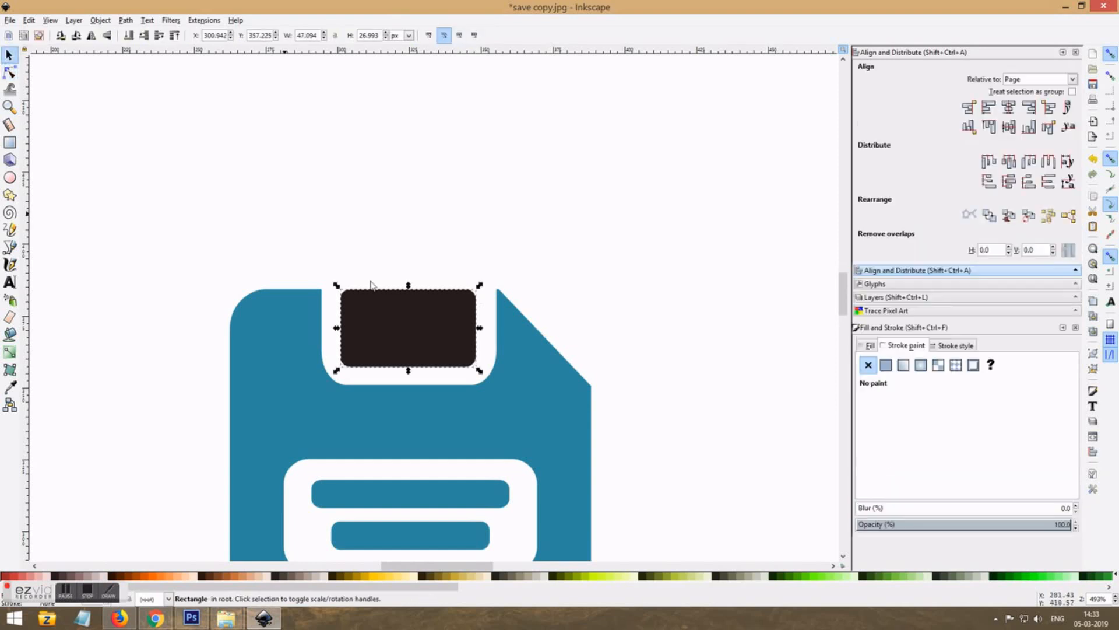
{"action": "left_click_drag", "start_coordinate": [409, 285], "coordinate": [407, 274]}
{"action": "left_click", "coordinate": [410, 266]}
{"action": "left_click", "coordinate": [407, 298]}
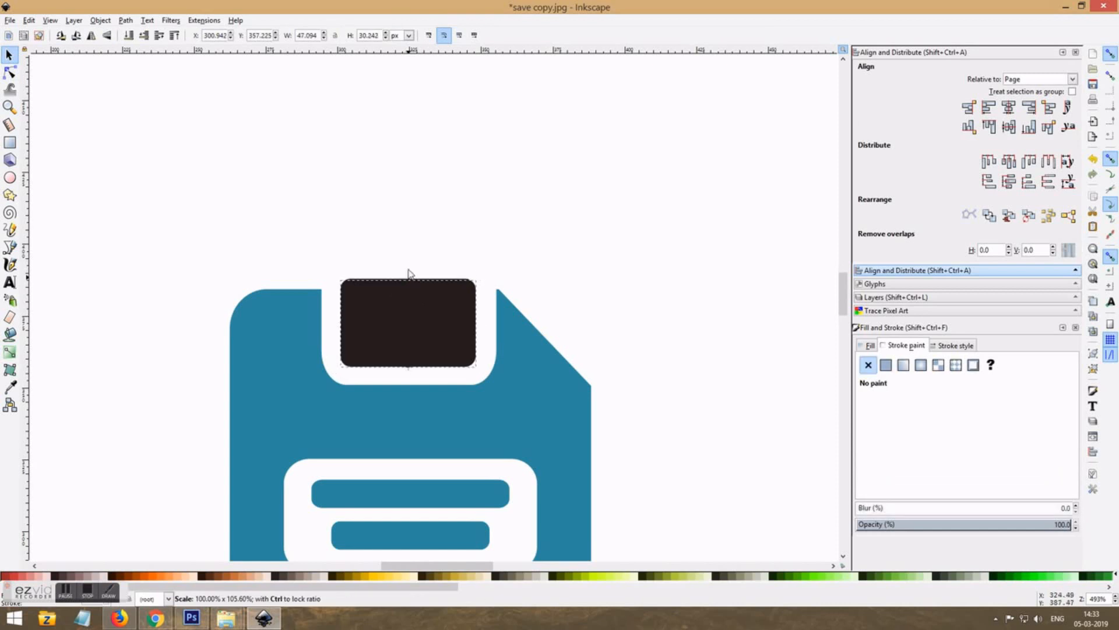
{"action": "left_click", "coordinate": [521, 267]}
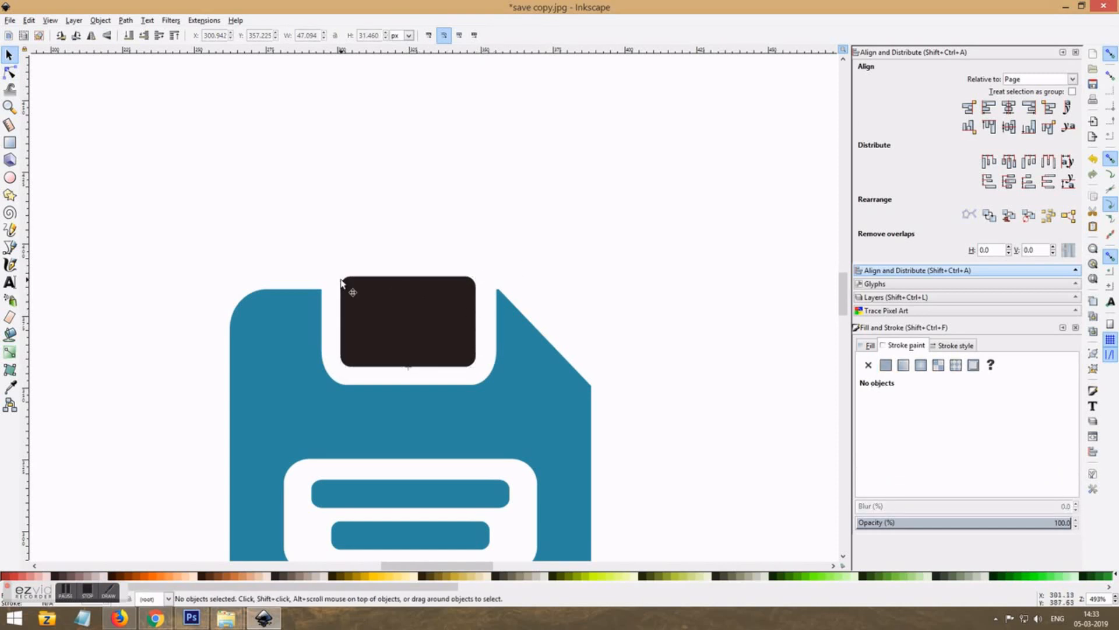
Step: Draw a rectangle about 79 px wide over the shutter's protruding upper strip and subtract it from the shutter with Difference
{"action": "left_click", "coordinate": [10, 141]}
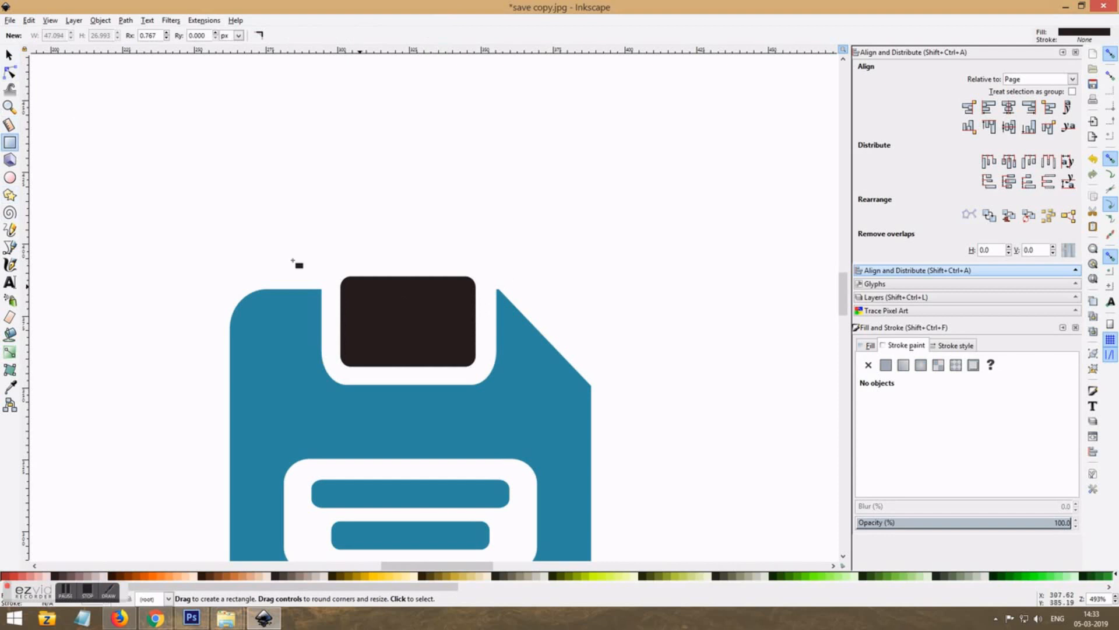
{"action": "left_click_drag", "start_coordinate": [289, 248], "coordinate": [516, 289]}
{"action": "left_click", "coordinate": [9, 55]}
{"action": "left_click", "coordinate": [376, 302], "text": "shift"}
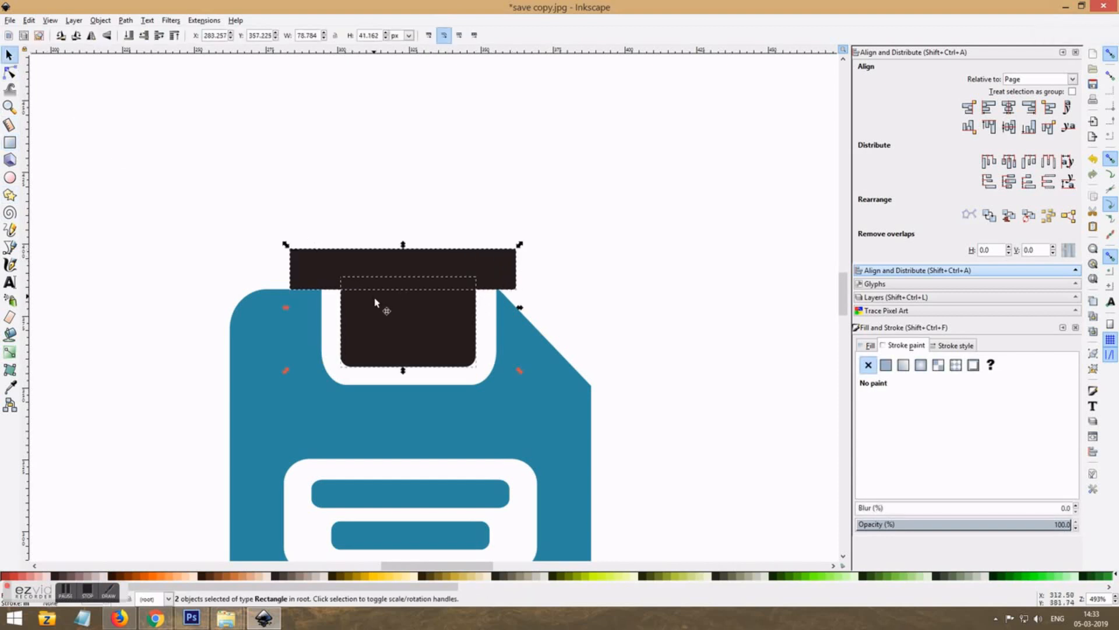
{"action": "left_click", "coordinate": [124, 21]}
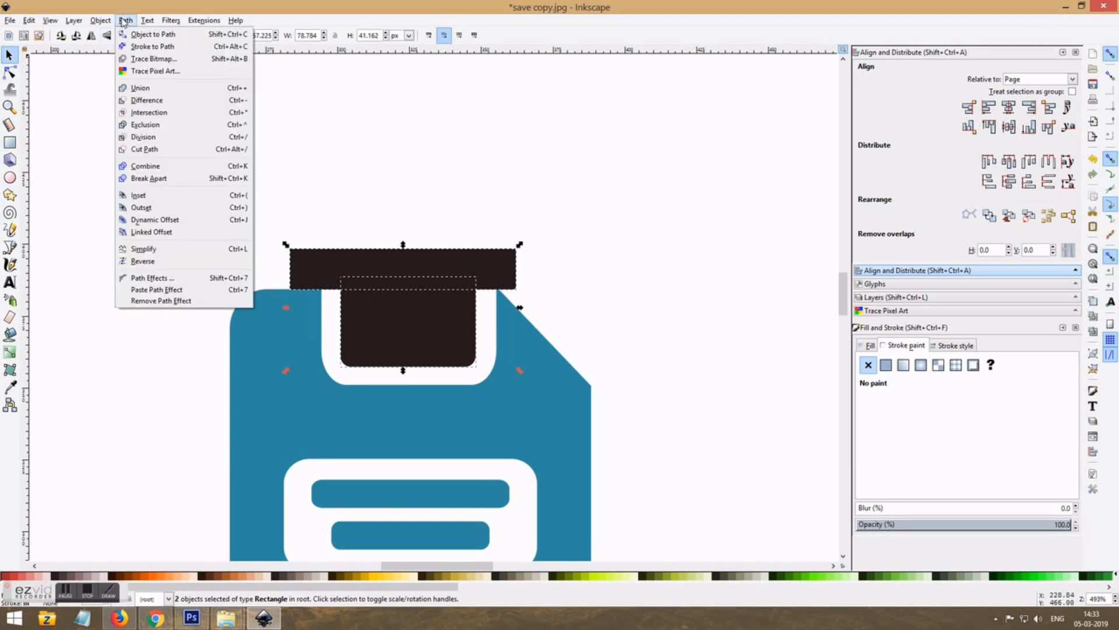
{"action": "left_click", "coordinate": [146, 101]}
{"action": "left_click", "coordinate": [542, 385]}
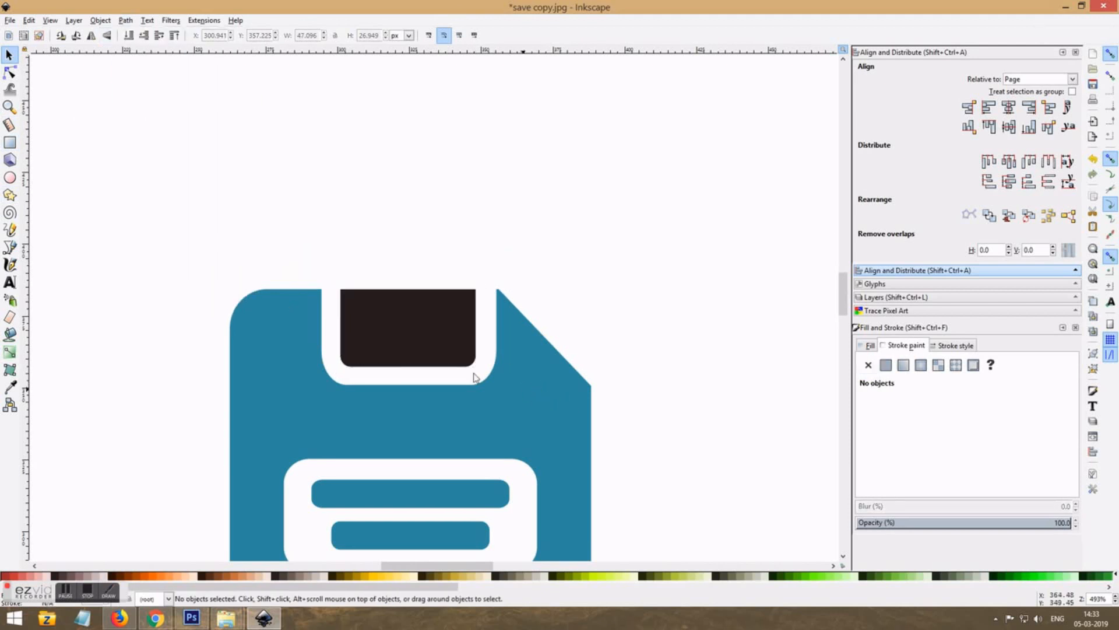
Step: Select the shutter together with the body and recolor them with the blue sampled from the body
{"action": "key", "text": "z"}
{"action": "left_click", "coordinate": [23, 35]}
{"action": "left_click", "coordinate": [24, 35]}
{"action": "left_click", "coordinate": [23, 35]}
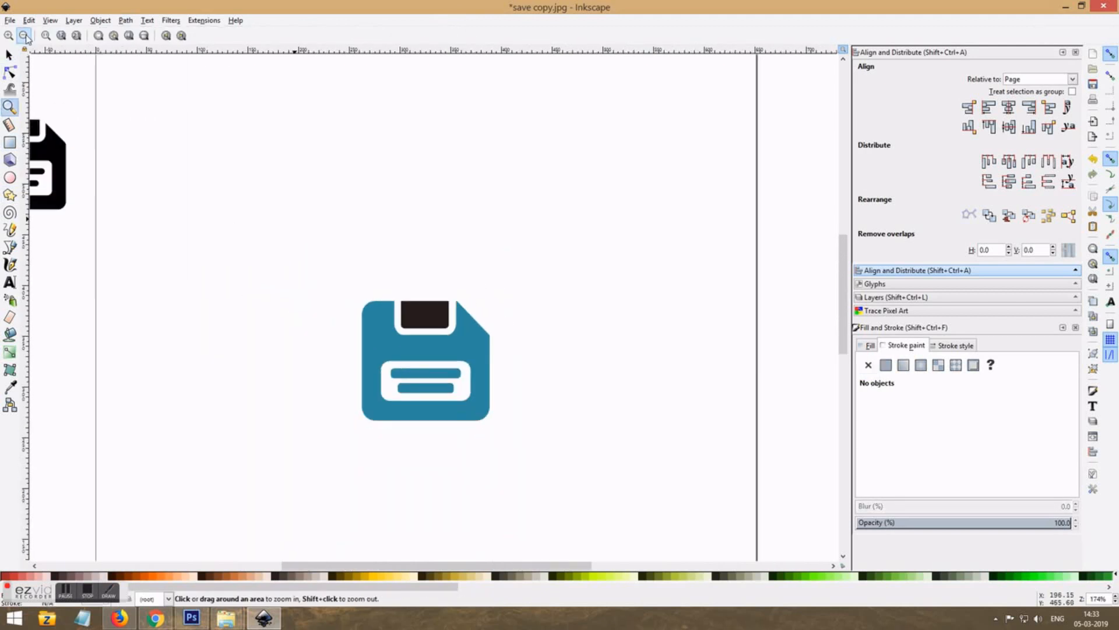
{"action": "left_click", "coordinate": [23, 35]}
{"action": "left_click", "coordinate": [8, 54]}
{"action": "left_click", "coordinate": [445, 317]}
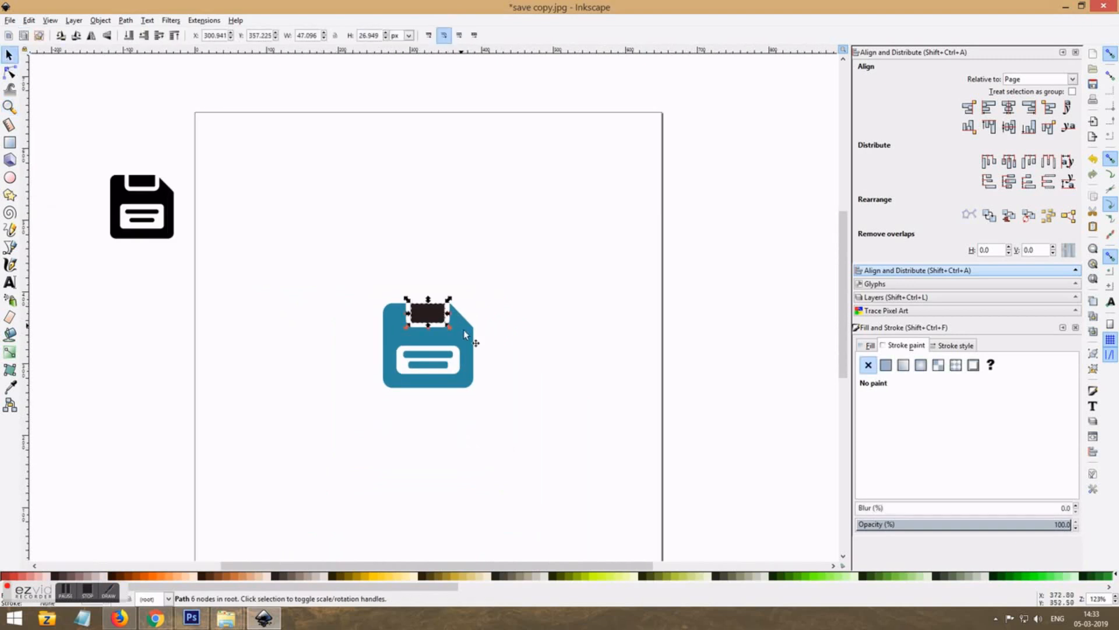
{"action": "left_click", "coordinate": [463, 329], "text": "shift"}
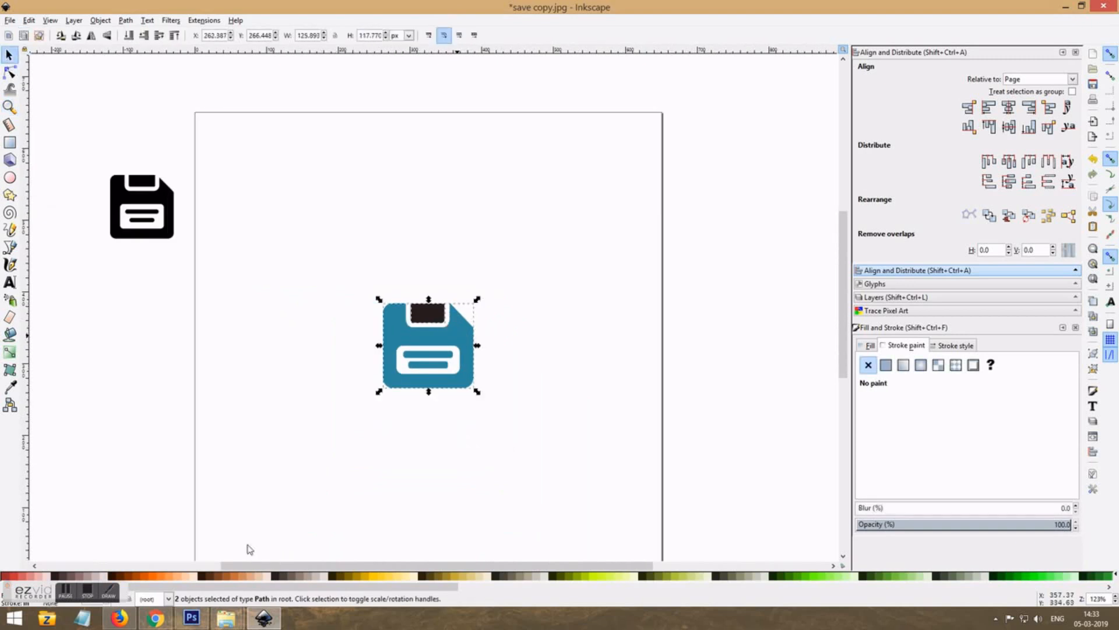
{"action": "left_click", "coordinate": [10, 387]}
{"action": "left_click", "coordinate": [458, 337]}
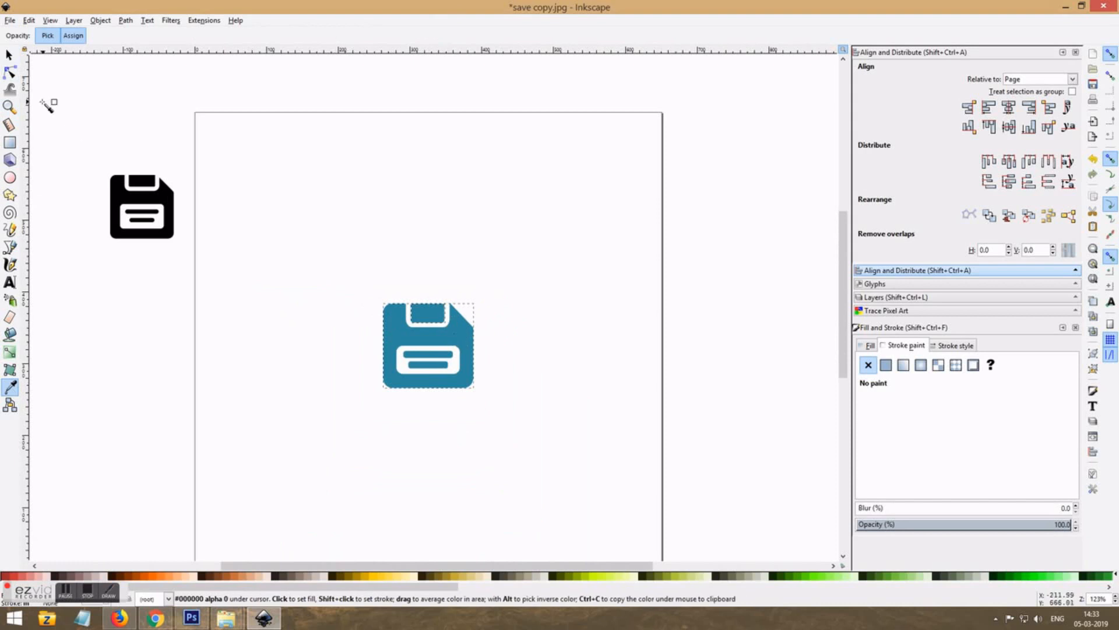
Step: Select all four parts of the blue floppy-disk icon and merge them into one path with Union
{"action": "left_click", "coordinate": [9, 55]}
{"action": "left_click", "coordinate": [283, 205]}
{"action": "left_click_drag", "start_coordinate": [344, 244], "coordinate": [547, 434]}
{"action": "right_click", "coordinate": [456, 332]}
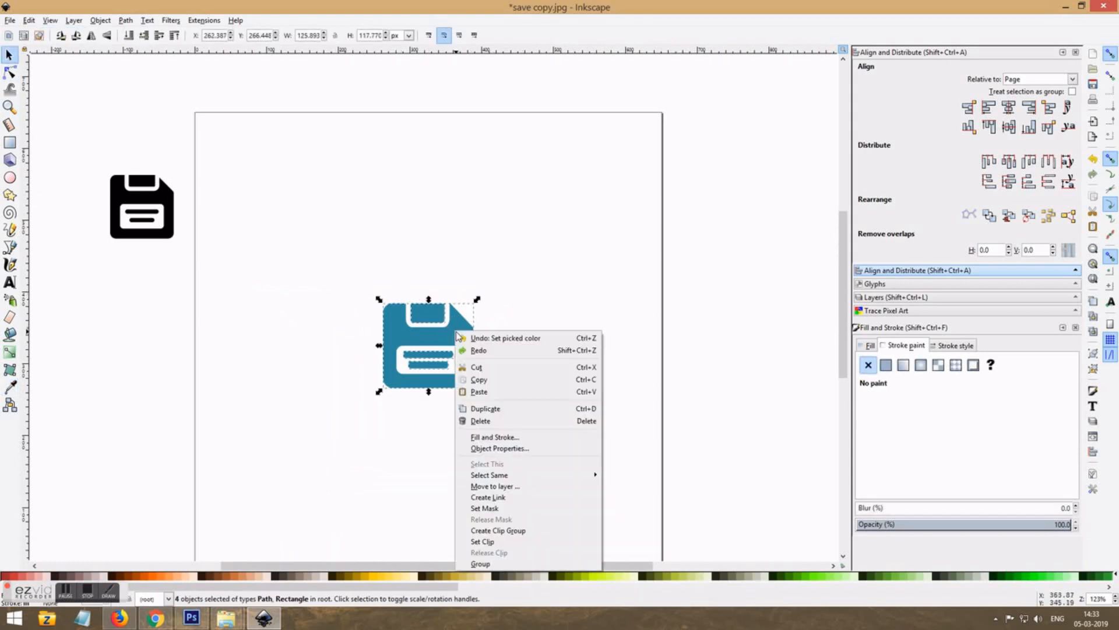
{"action": "left_click", "coordinate": [324, 270]}
{"action": "left_click_drag", "start_coordinate": [330, 268], "coordinate": [557, 428]}
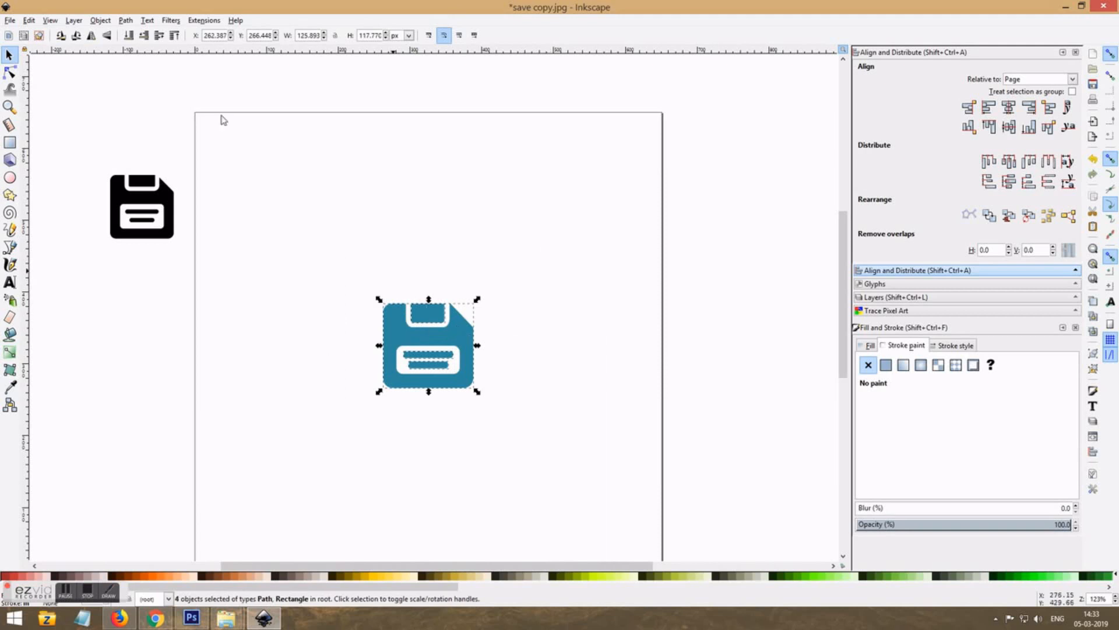
{"action": "left_click", "coordinate": [103, 21]}
{"action": "mouse_move", "coordinate": [126, 20]}
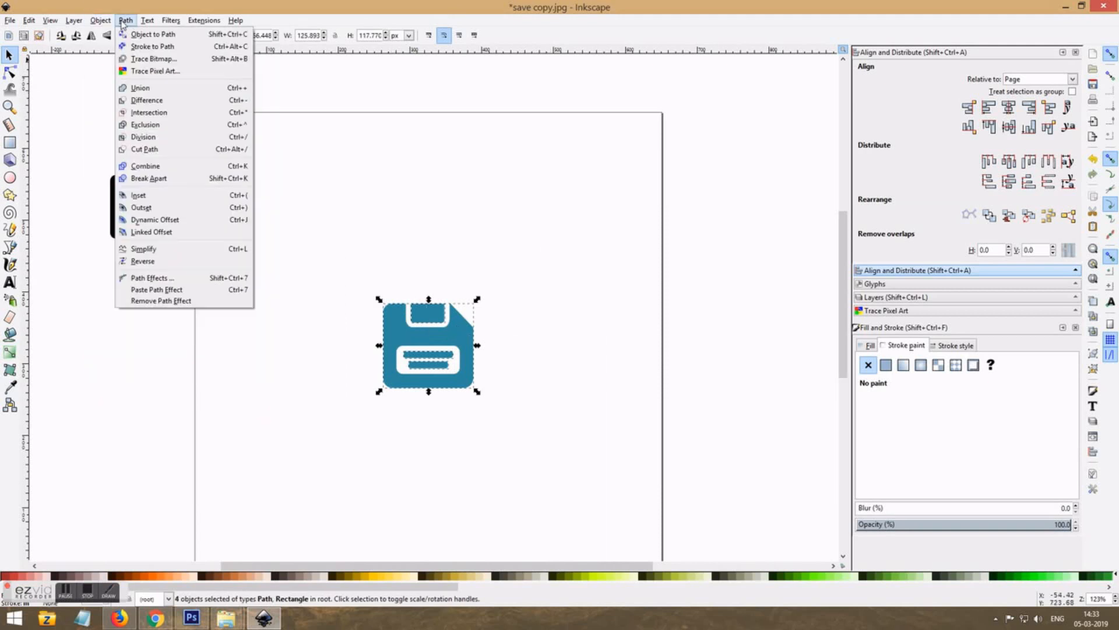
{"action": "left_click", "coordinate": [141, 89]}
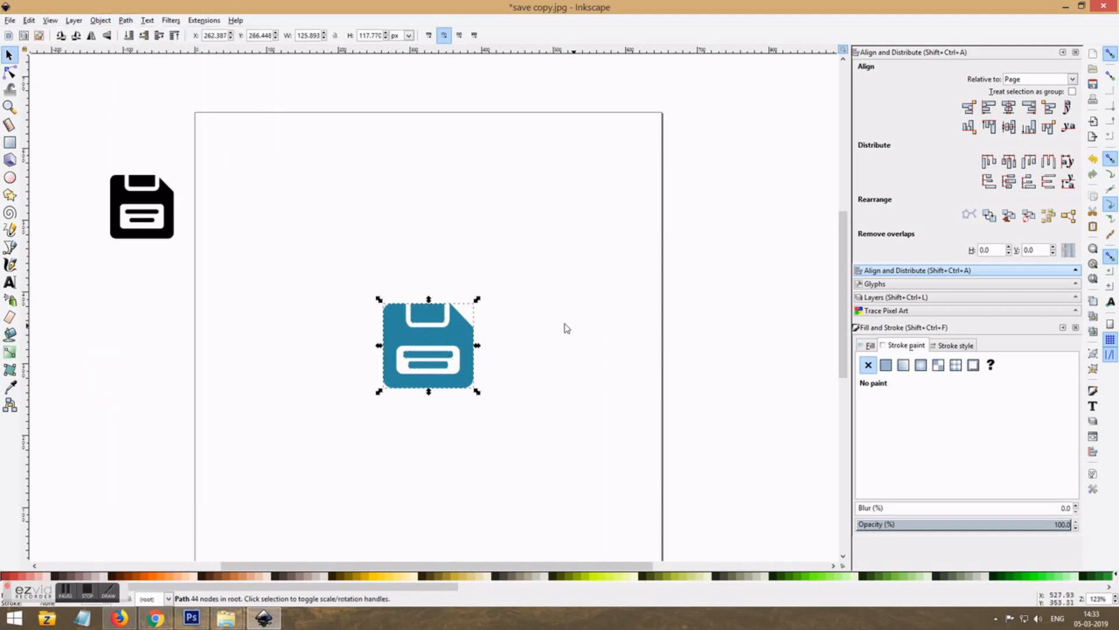
Step: Recolor the merged icon olive green and move it from the middle toward the page's upper-left area
{"action": "left_click", "coordinate": [579, 576]}
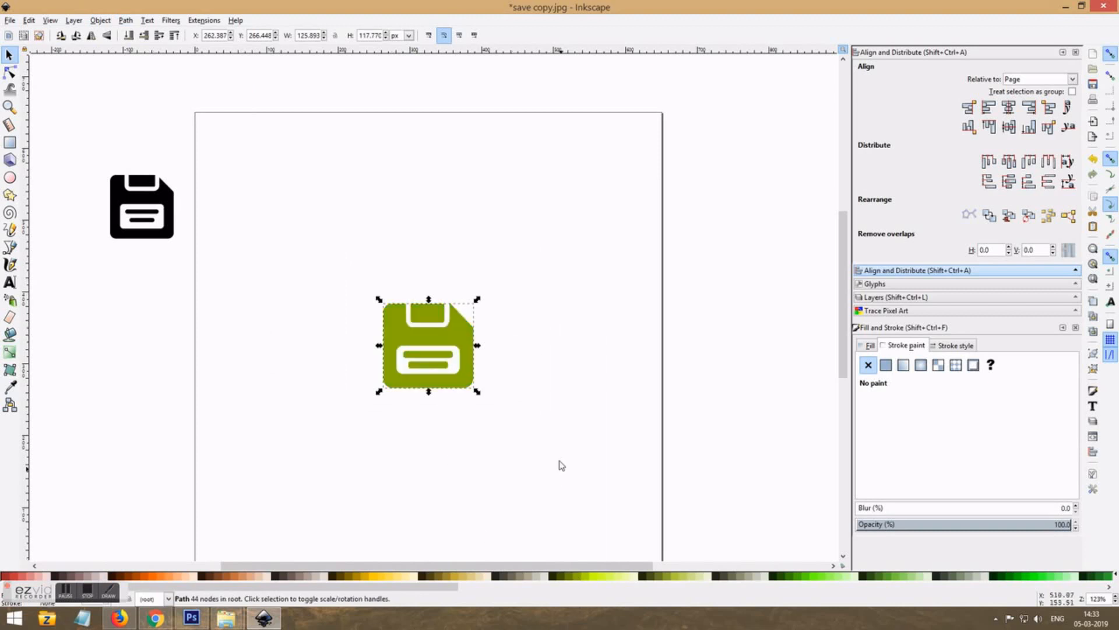
{"action": "left_click", "coordinate": [557, 392]}
{"action": "left_click_drag", "start_coordinate": [443, 327], "coordinate": [302, 195]}
{"action": "key", "text": "n"}
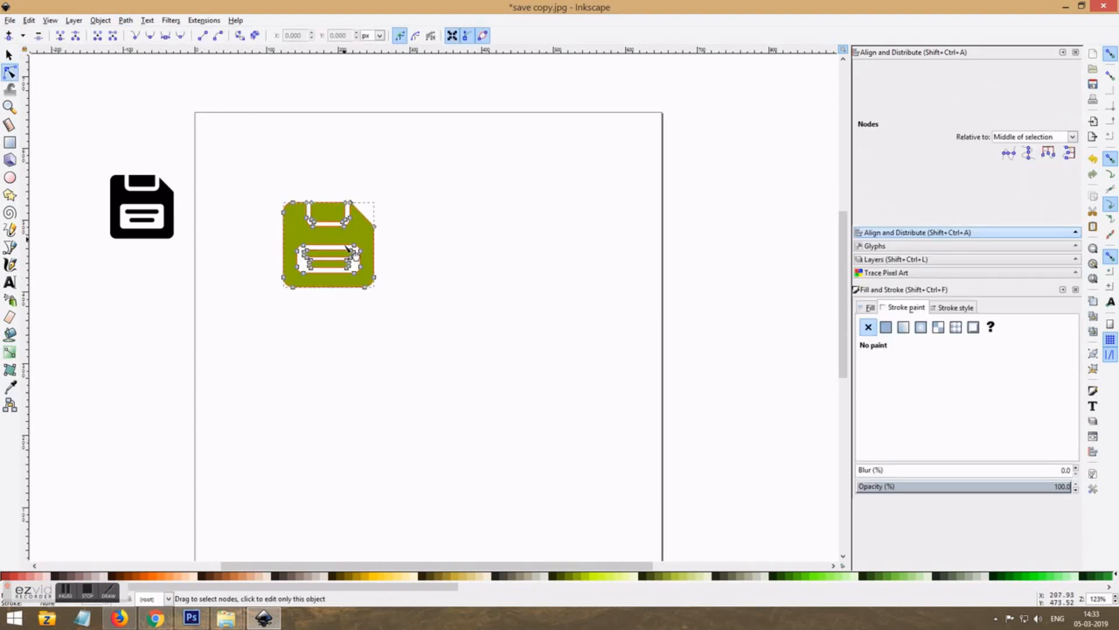
{"action": "double_click", "coordinate": [9, 54]}
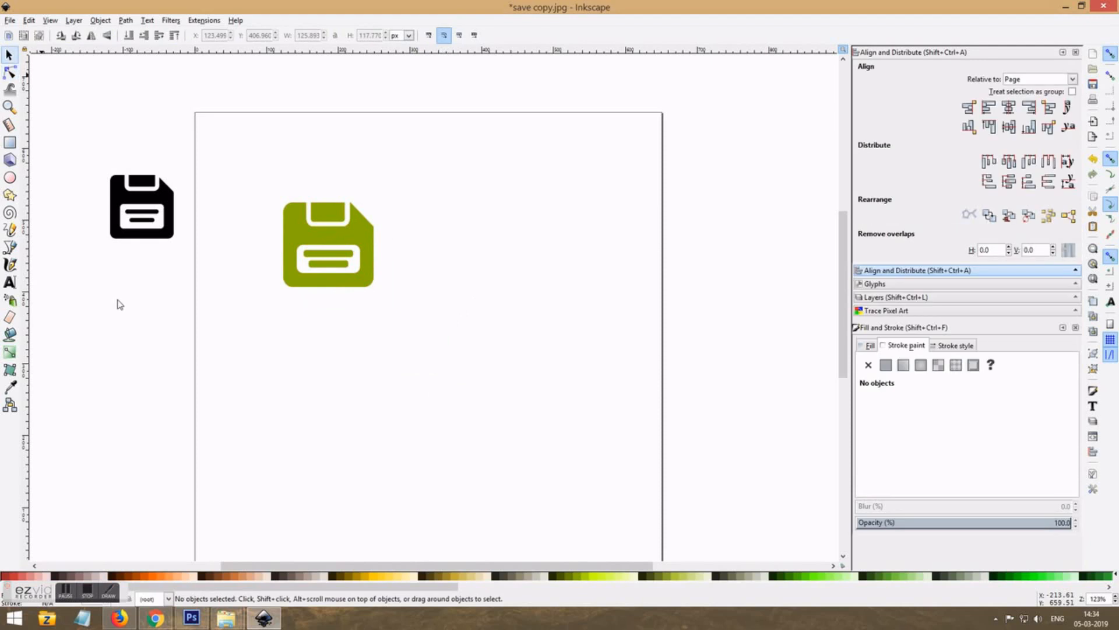
{"action": "left_click", "coordinate": [639, 286]}
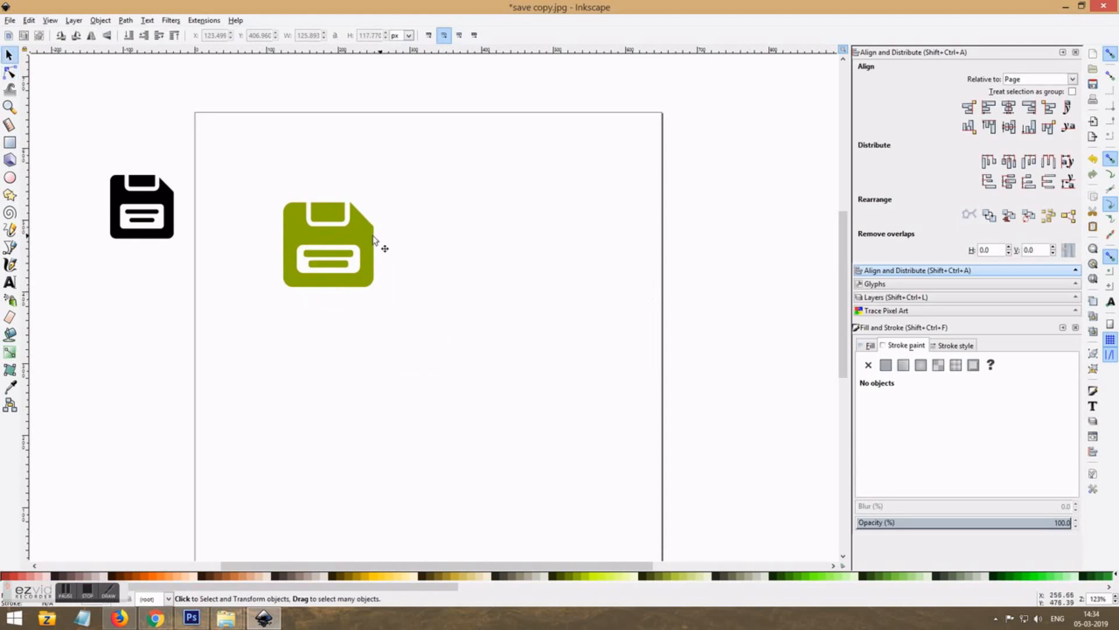
Step: Duplicate the green icon, place the copy beside it on the right, and recolor the copy orange
{"action": "left_click", "coordinate": [367, 239]}
{"action": "key", "text": "ctrl+d"}
{"action": "left_click_drag", "start_coordinate": [372, 244], "coordinate": [496, 247]}
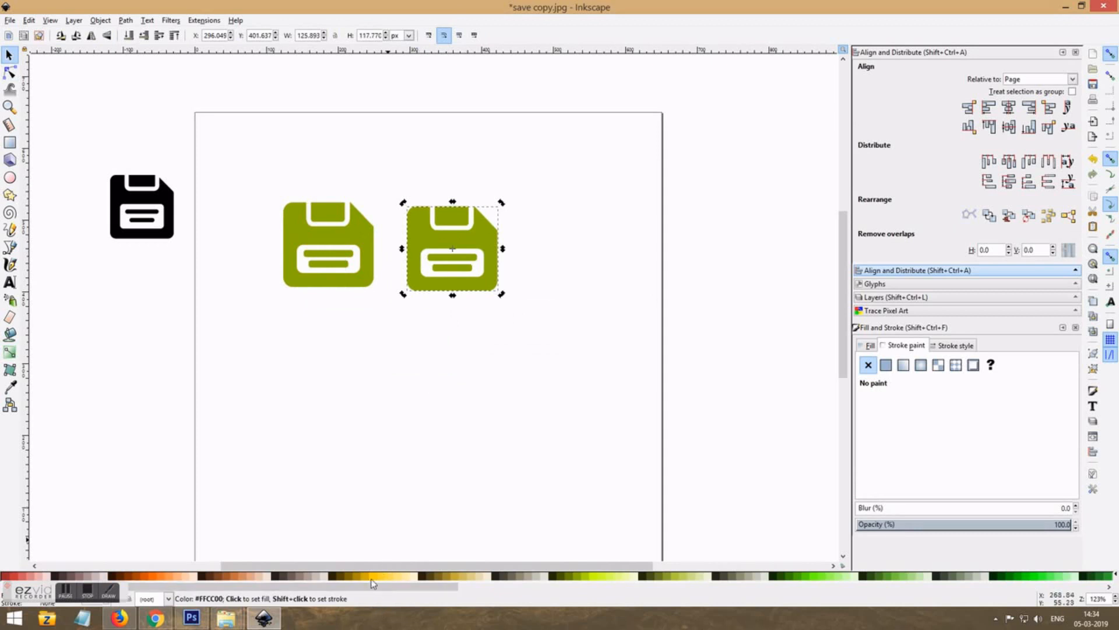
{"action": "left_click", "coordinate": [153, 577]}
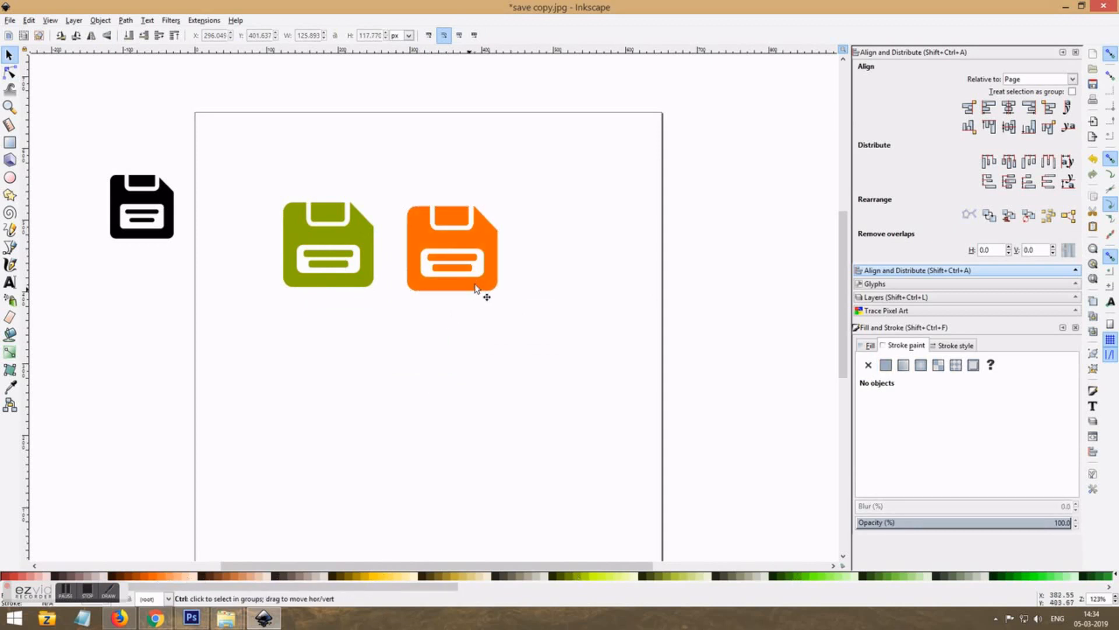
Step: Paste another copy of the green icon, place it below the original, and recolor it golden tan
{"action": "key", "text": "ctrl+v"}
{"action": "key", "text": "n"}
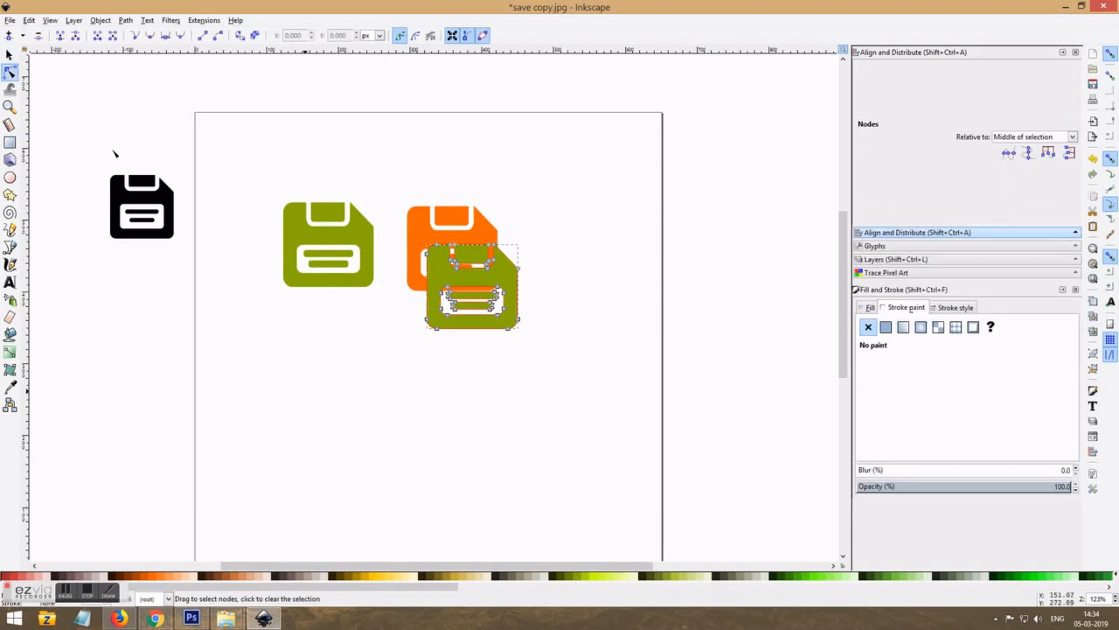
{"action": "left_click", "coordinate": [7, 55]}
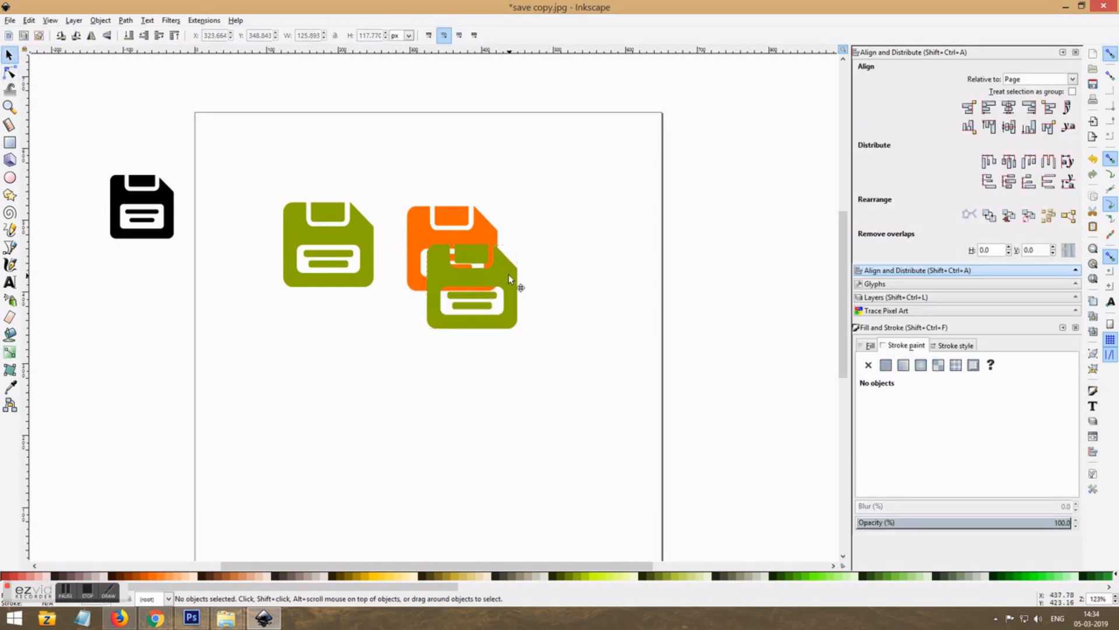
{"action": "left_click_drag", "start_coordinate": [450, 313], "coordinate": [316, 381]}
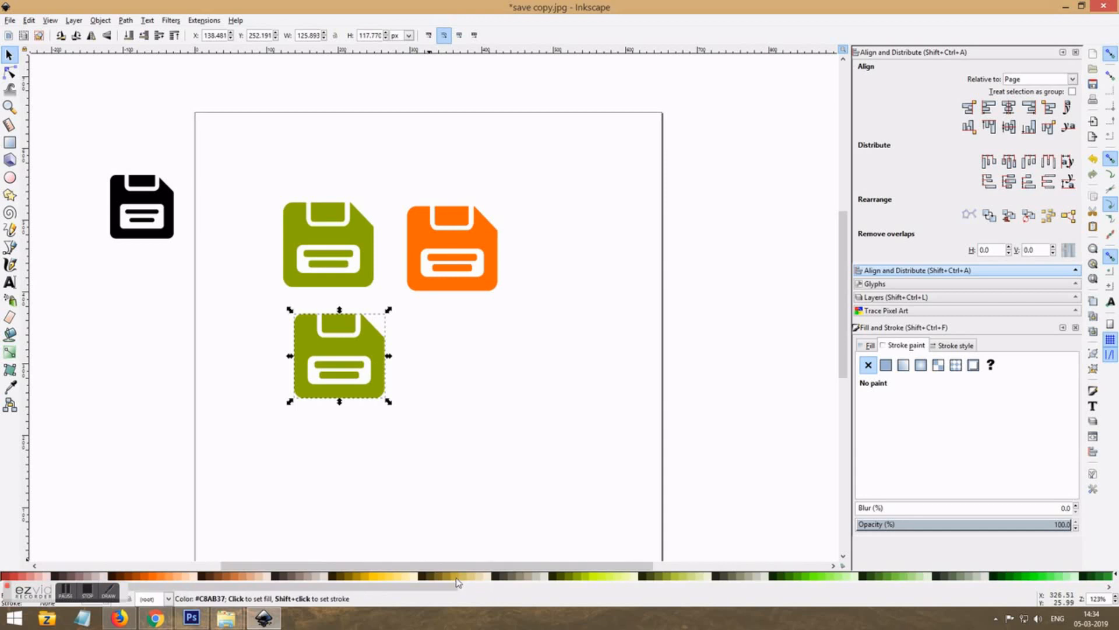
{"action": "left_click", "coordinate": [500, 422]}
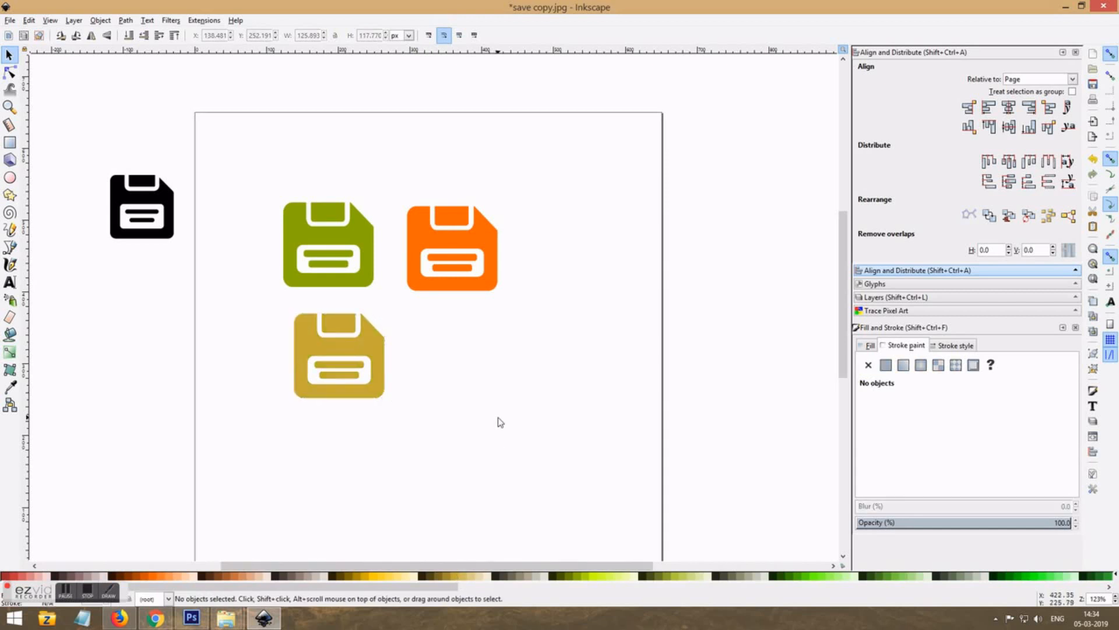
Step: Add the text "THANKS FOR WATCHING" below the icons
{"action": "left_click", "coordinate": [9, 282]}
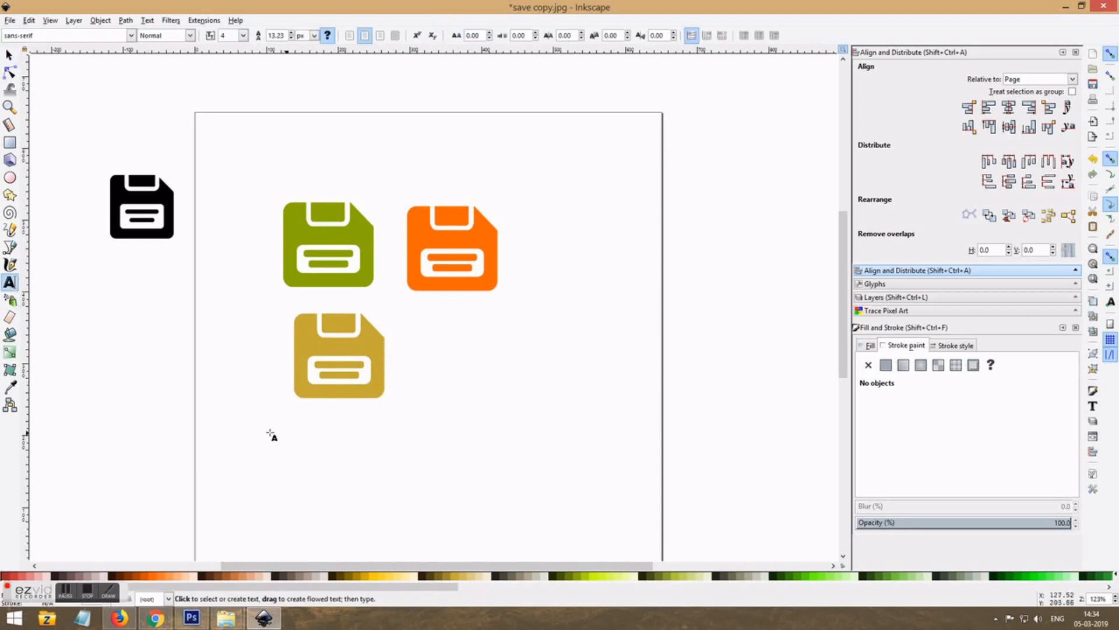
{"action": "left_click", "coordinate": [266, 448]}
{"action": "type", "text": "tha"}
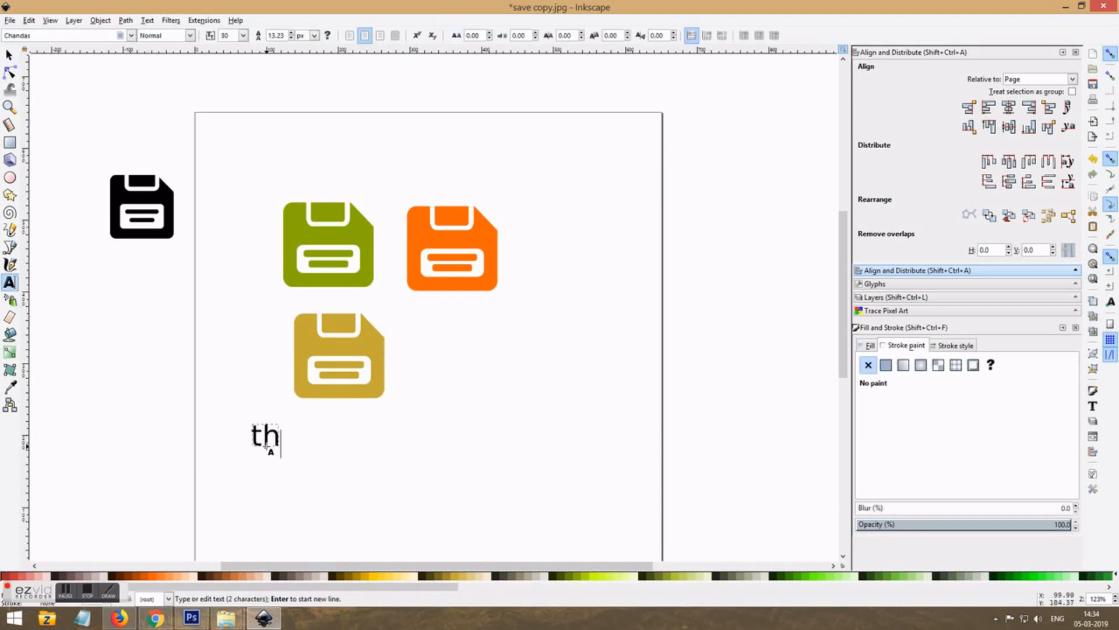
{"action": "key", "text": "BackSpace"}
{"action": "key", "text": "BackSpace"}
{"action": "key", "text": "BackSpace"}
{"action": "type", "text": "TA"}
{"action": "key", "text": "BackSpace"}
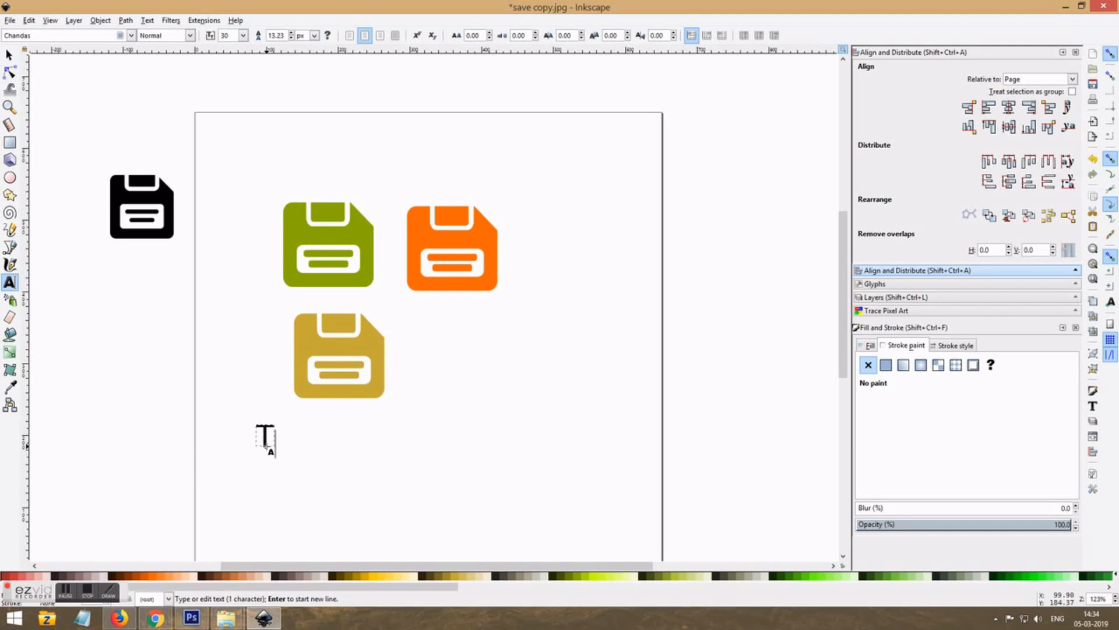
{"action": "type", "text": "HANKS FO"}
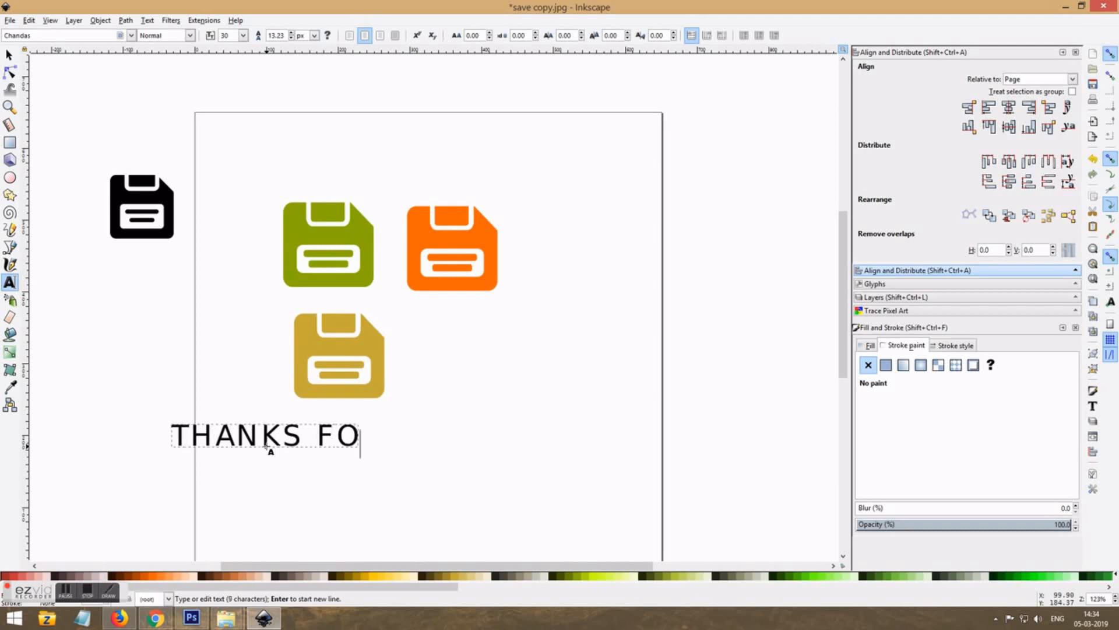
{"action": "type", "text": "R WATCHING"}
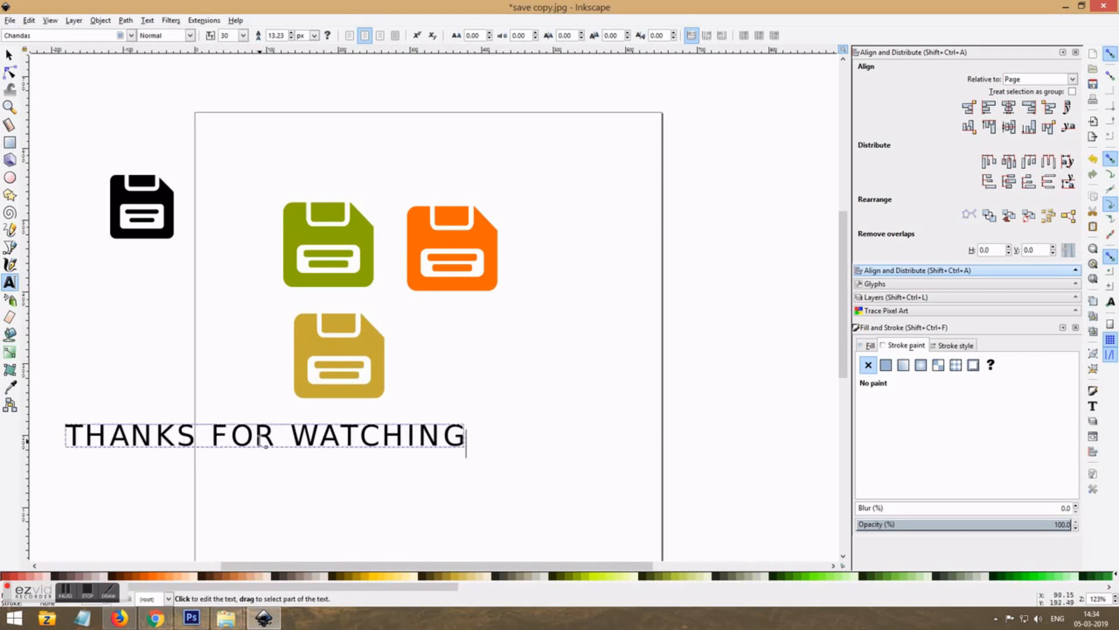
Step: Recolor the whole "THANKS FOR WATCHING" text orange and center it horizontally on the page
{"action": "key", "text": "ctrl+a"}
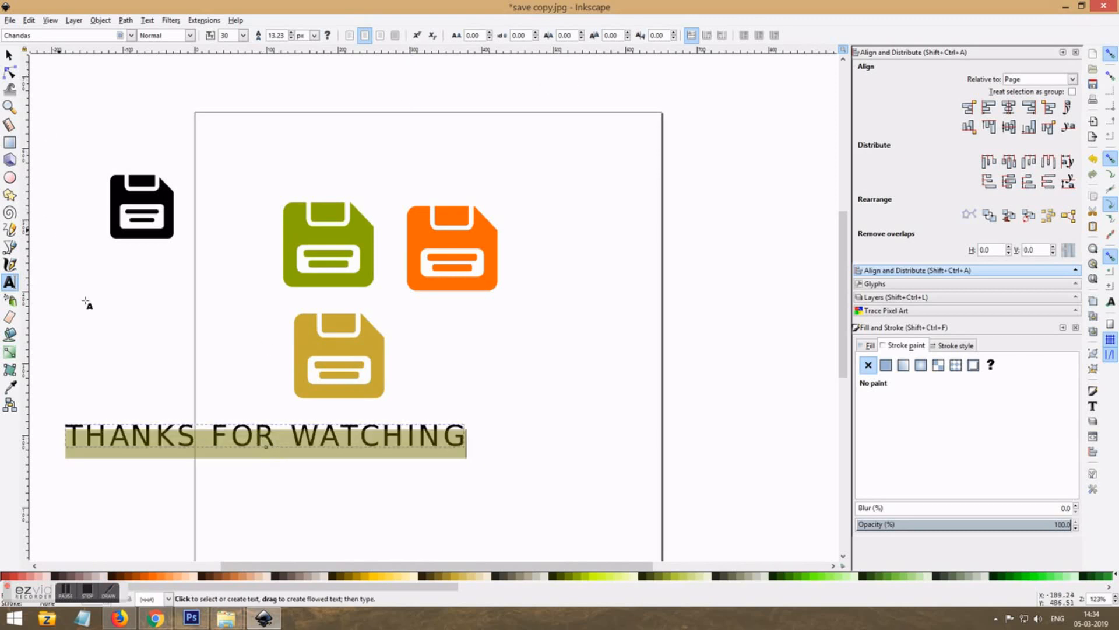
{"action": "left_click", "coordinate": [151, 576]}
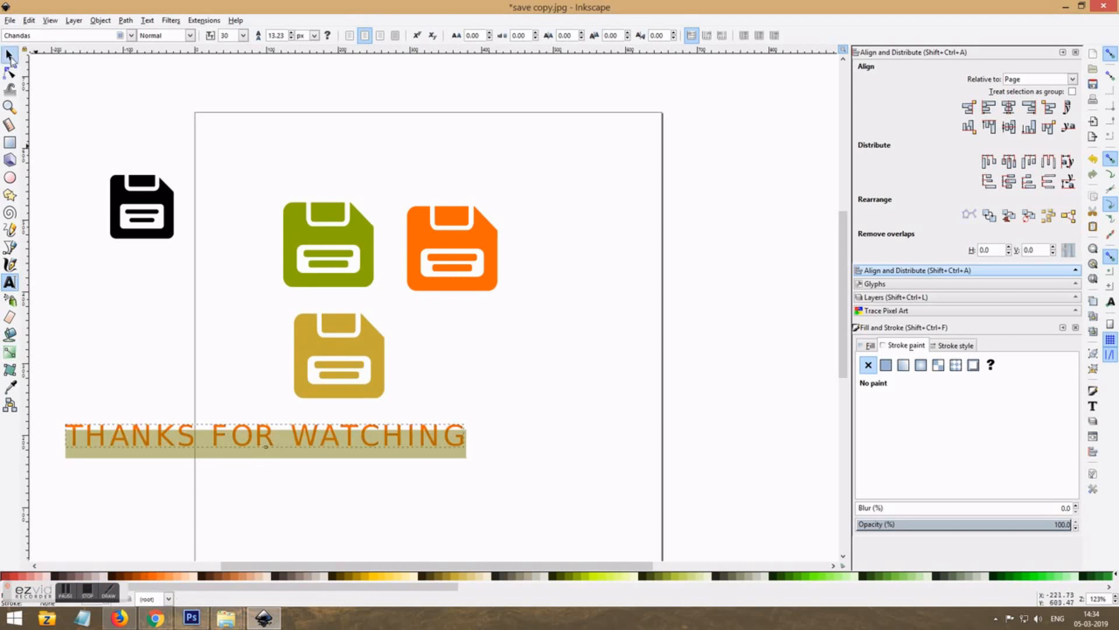
{"action": "left_click", "coordinate": [9, 55]}
{"action": "left_click", "coordinate": [1010, 126]}
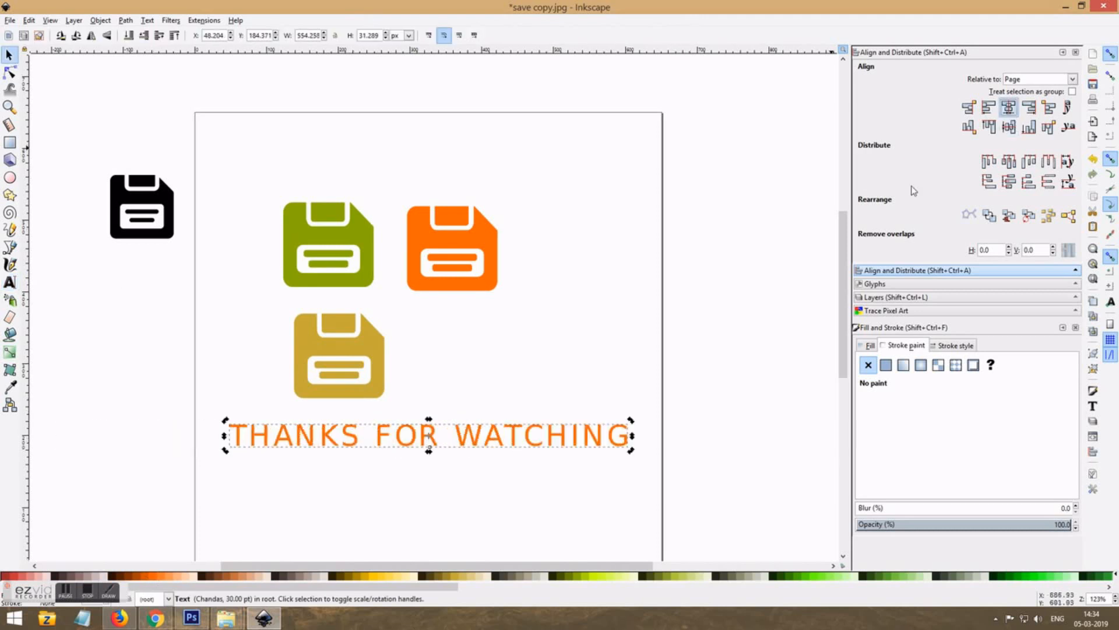
Step: Change the font of the "THANKS FOR WATCHING" text to Charlemagne Std and deselect it
{"action": "left_click", "coordinate": [618, 440]}
{"action": "key", "text": "t"}
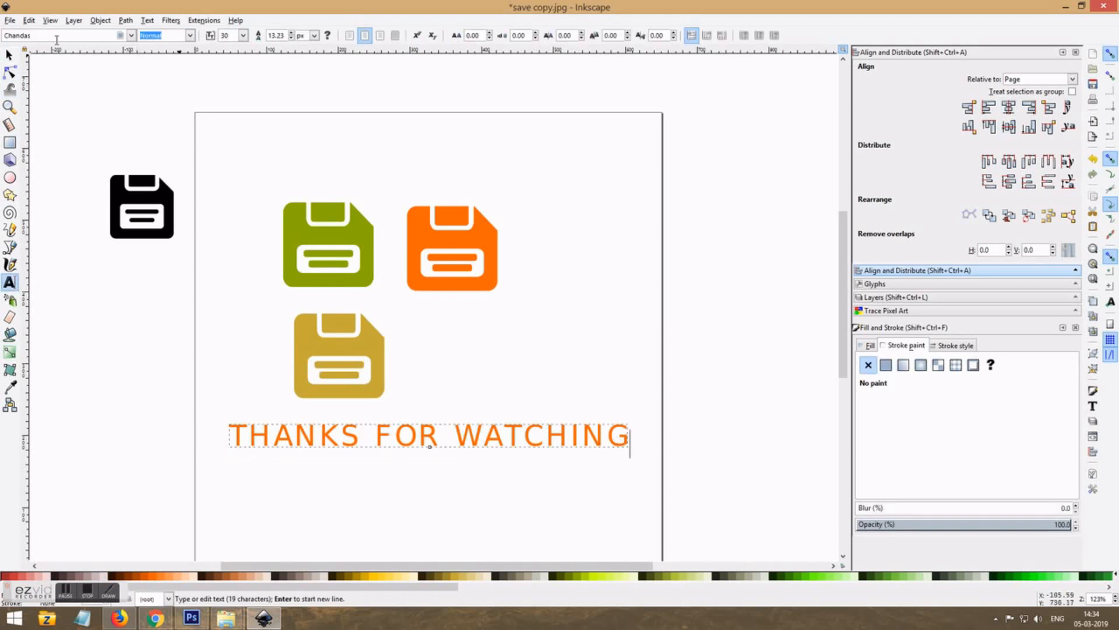
{"action": "left_click", "coordinate": [50, 39]}
{"action": "type", "text": "Charlemagne Std"}
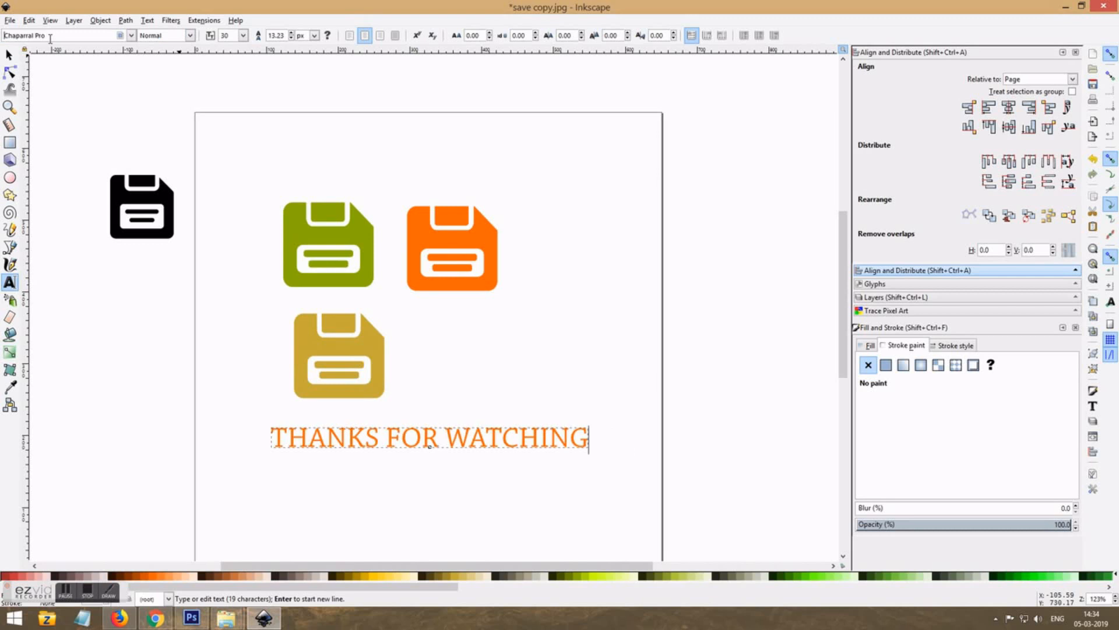
{"action": "left_click", "coordinate": [10, 56]}
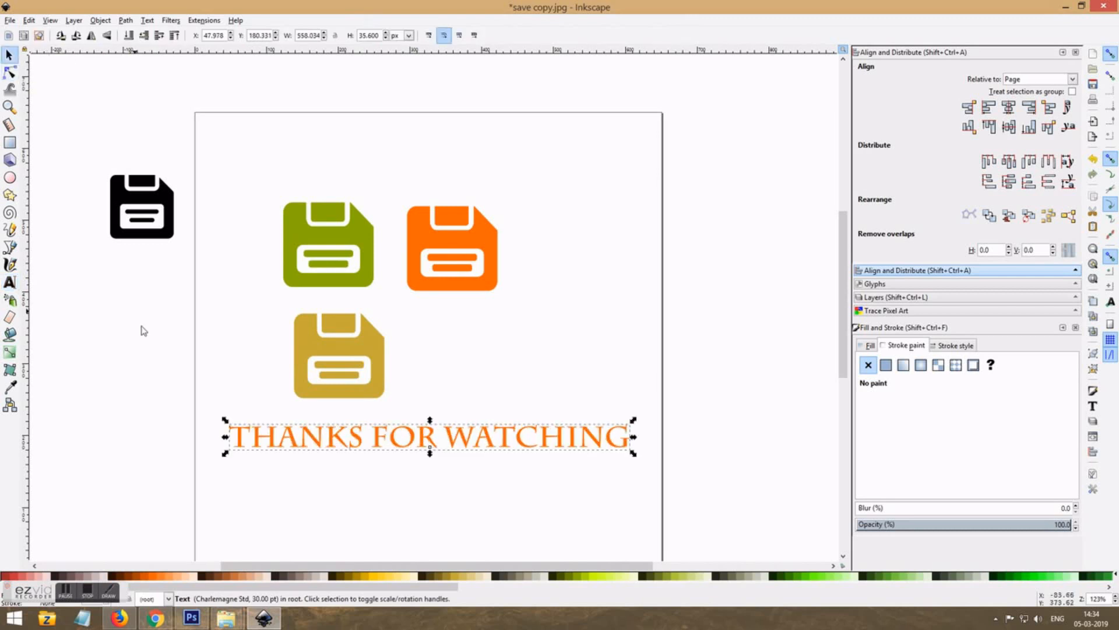
{"action": "left_click", "coordinate": [143, 328]}
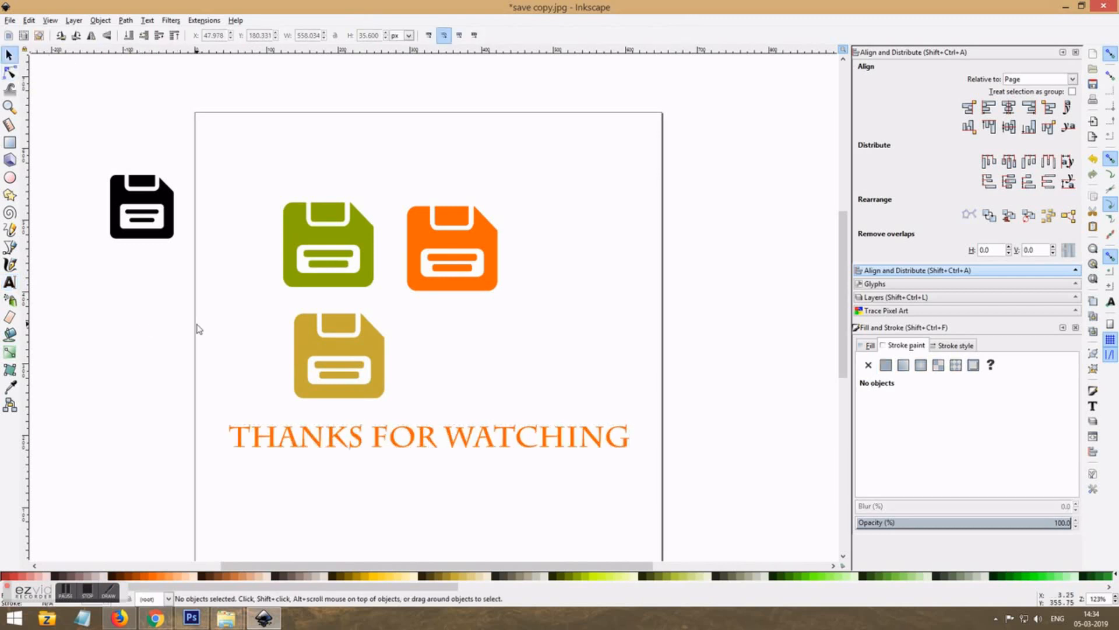